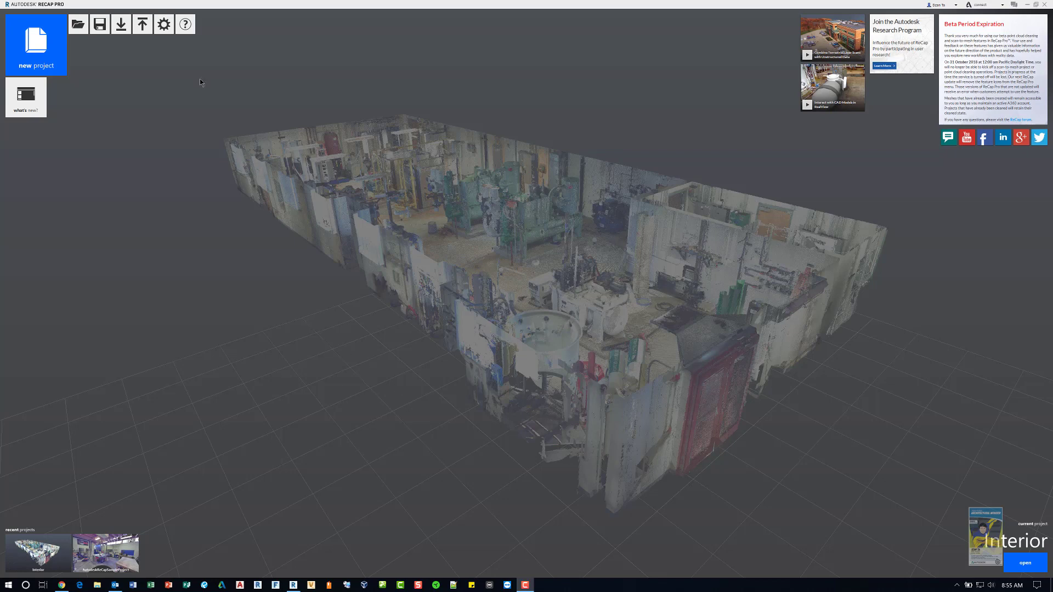
# - Open the Interior.rcp project from the ReCap Data folder
pyautogui.click(358, 8)
pyautogui.click(78, 25)
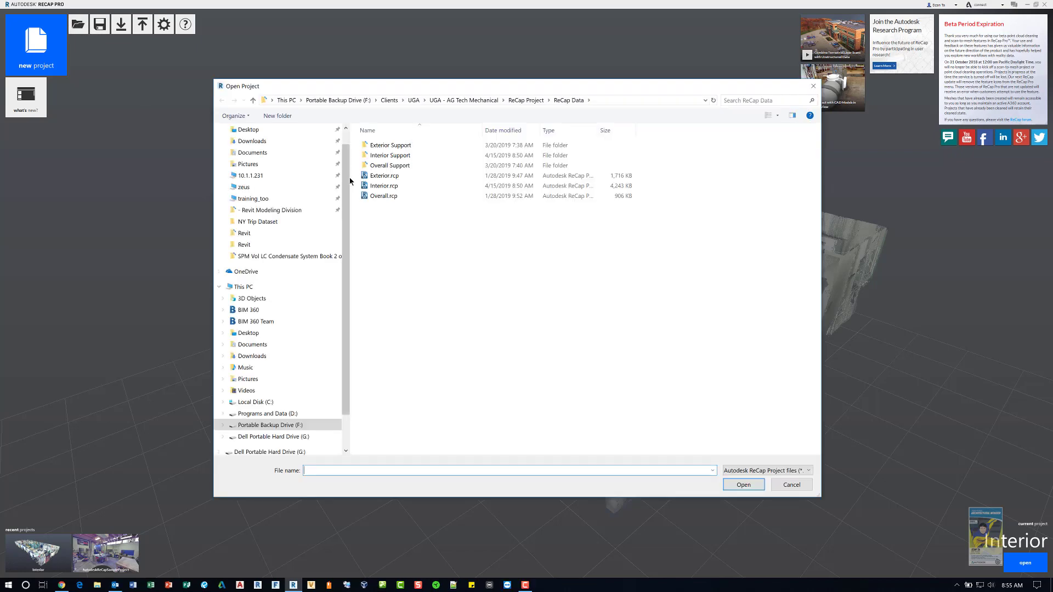
pyautogui.doubleClick(378, 186)
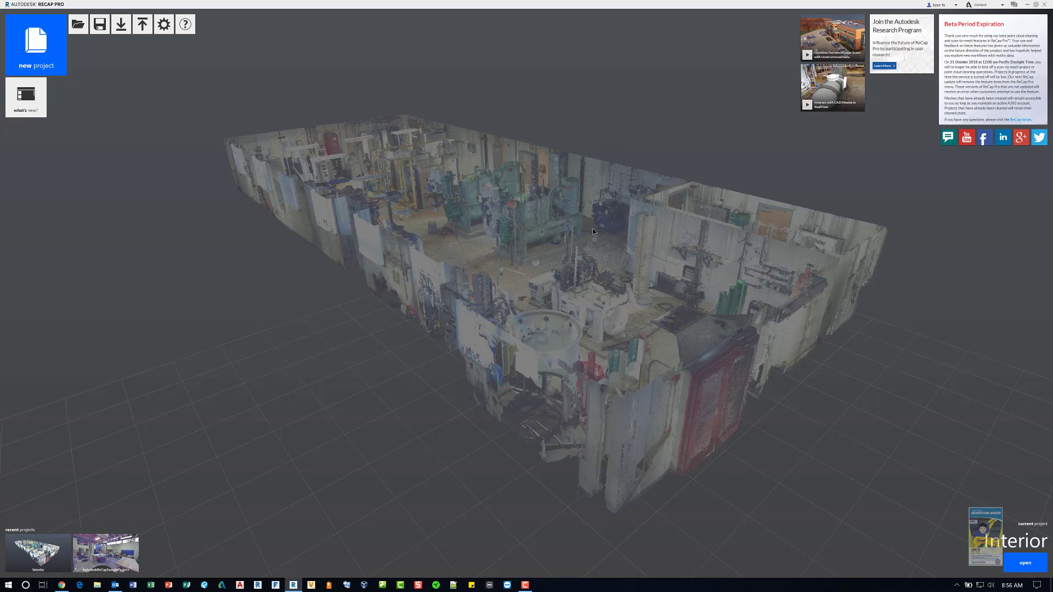
pyautogui.click(519, 249)
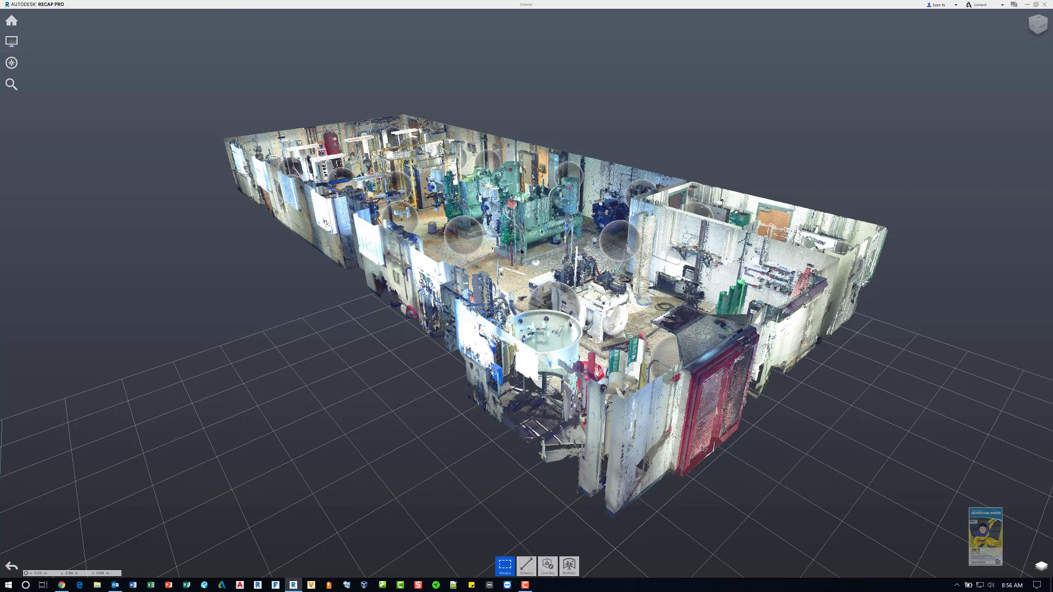
# - Return to the home screen and reopen the Interior.rcp project
pyautogui.moveTo(15, 26)
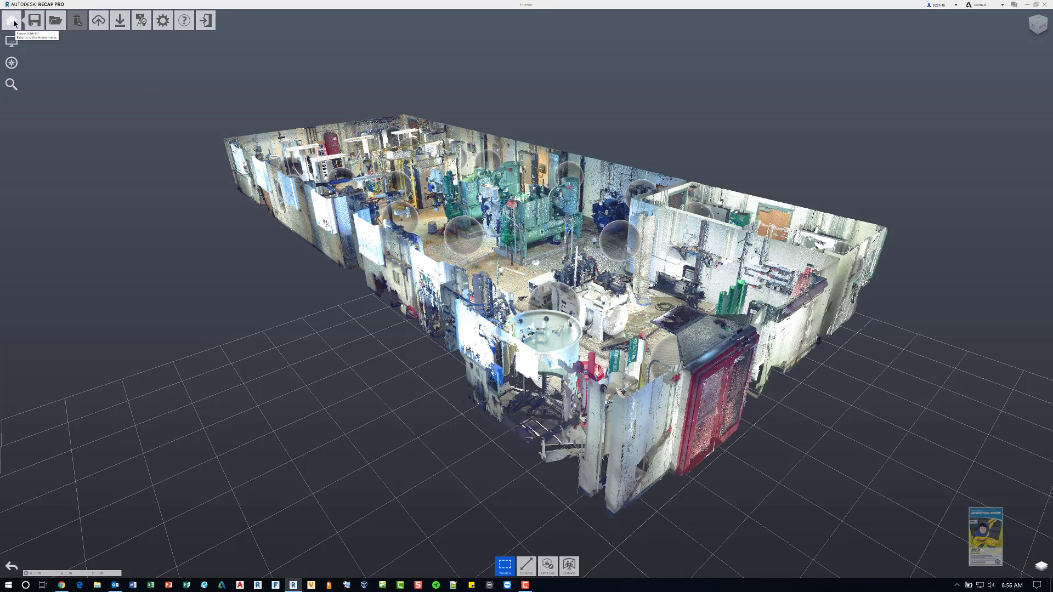
pyautogui.click(14, 23)
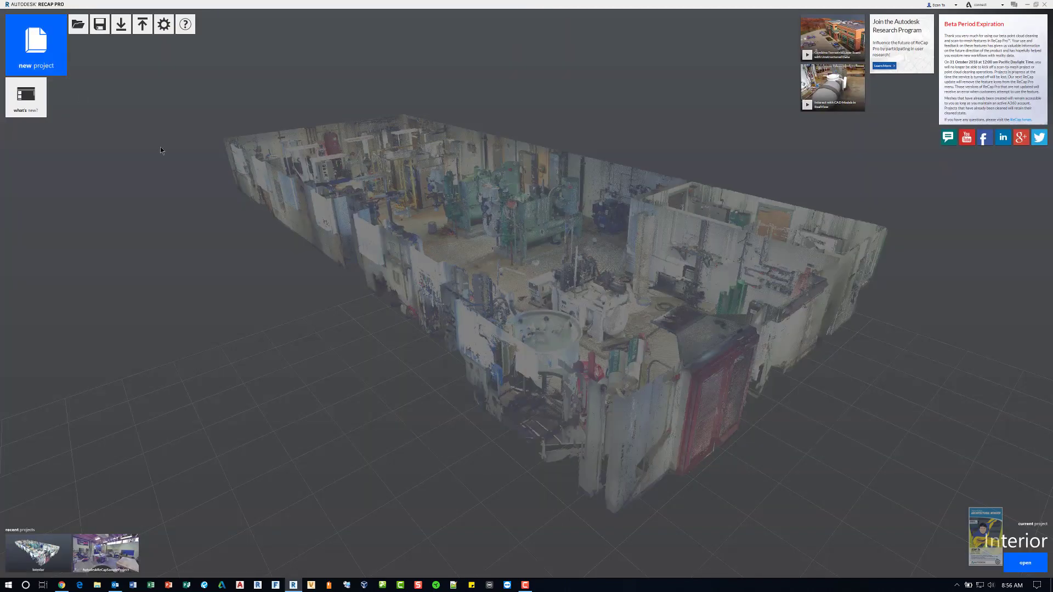
pyautogui.click(78, 24)
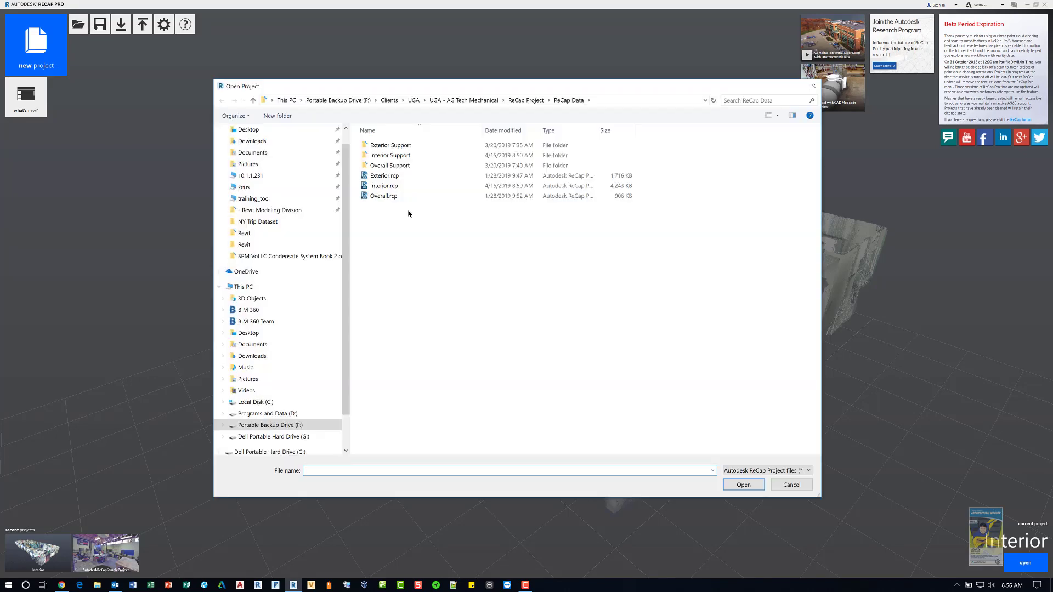
pyautogui.click(390, 187)
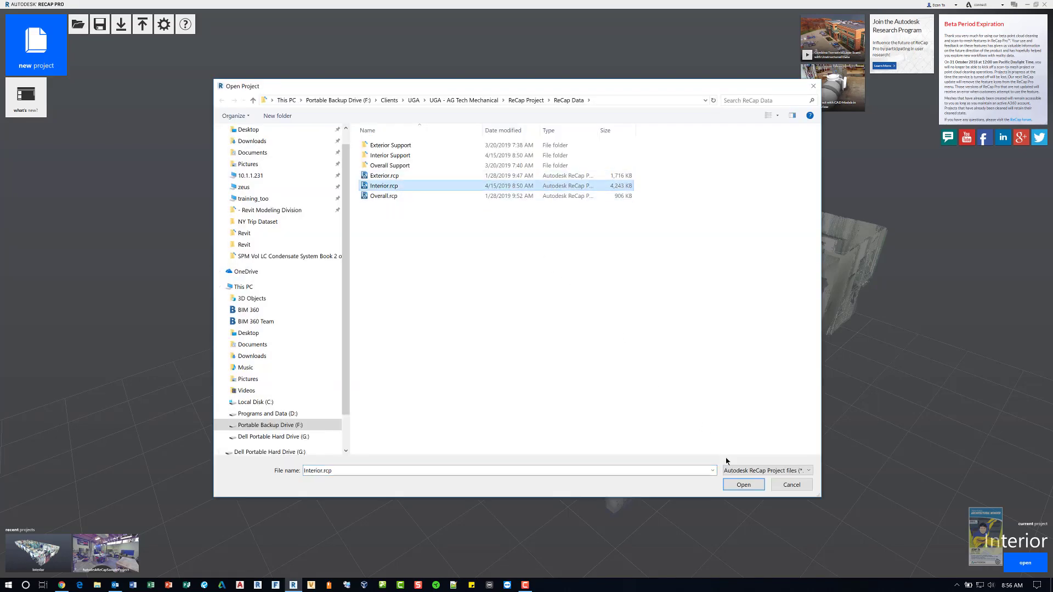
pyautogui.click(738, 485)
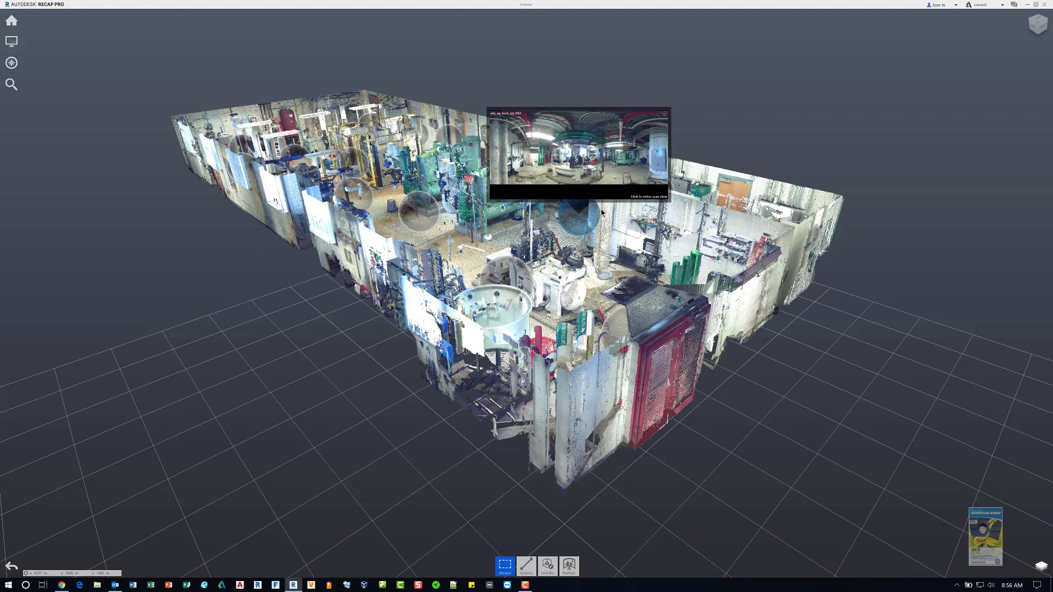
# - Examine the whole interior point cloud at closer and wider zoom levels
pyautogui.scroll(2, 588, 192)
pyautogui.scroll(1, 589, 192)
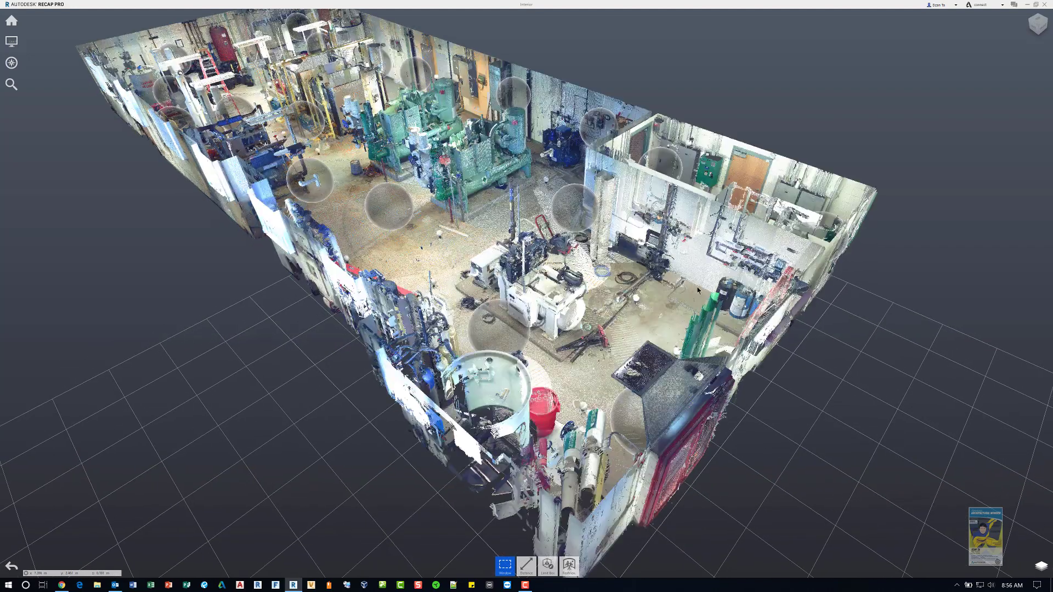
pyautogui.scroll(-1, 689, 317)
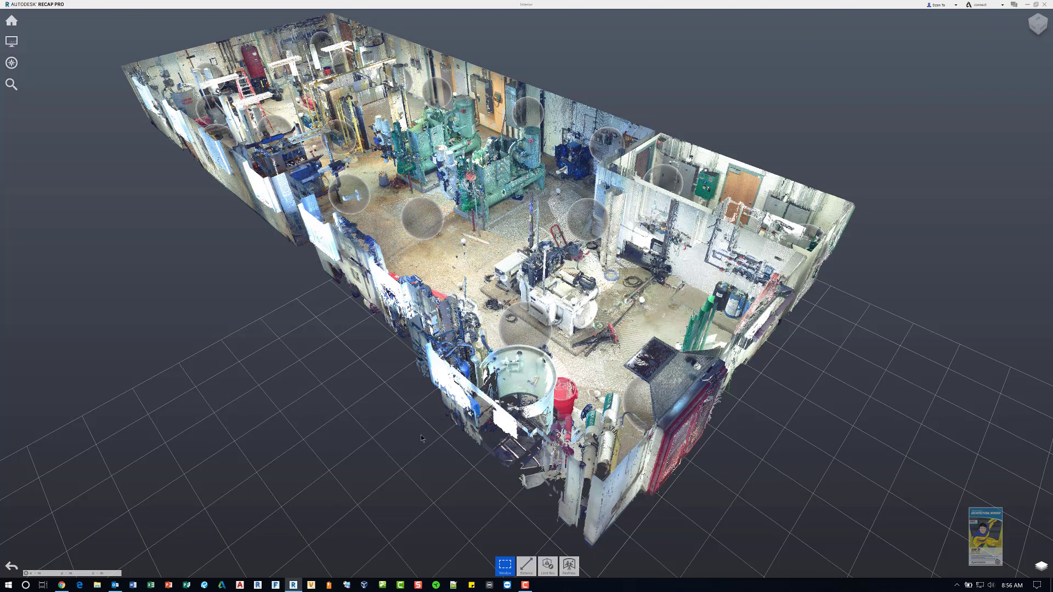
pyautogui.scroll(2, 425, 429)
pyautogui.scroll(1, 425, 429)
pyautogui.scroll(-2, 424, 429)
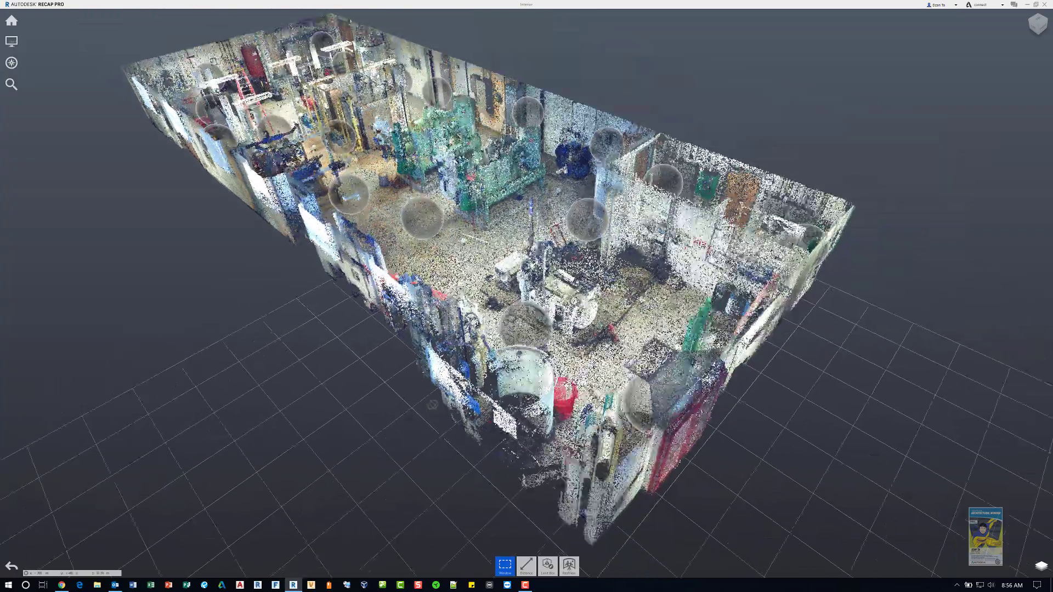
pyautogui.scroll(1, 765, 151)
pyautogui.scroll(-3, 765, 151)
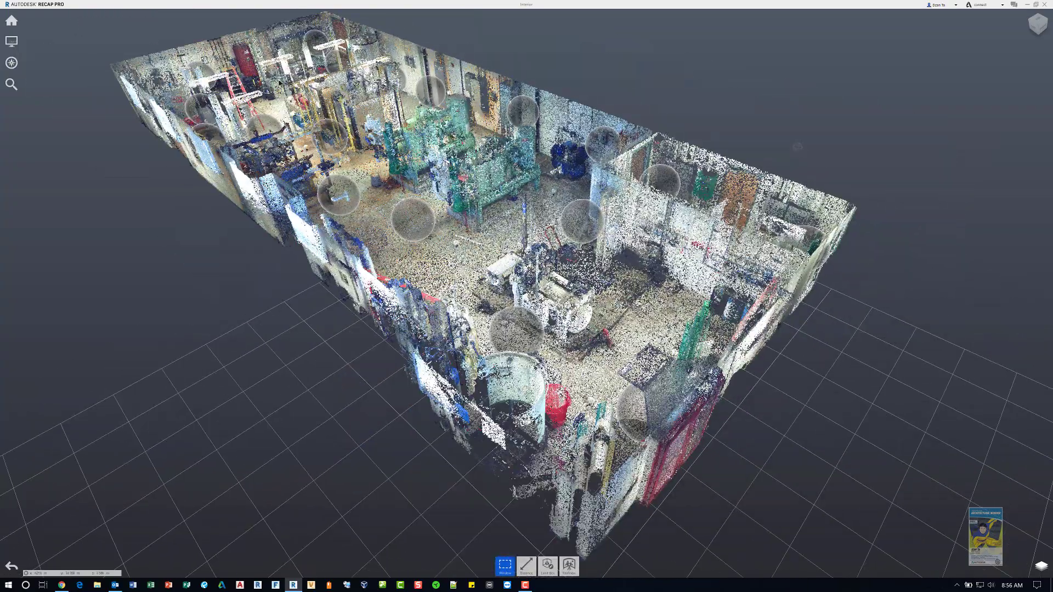
pyautogui.scroll(3, 255, 64)
# - Examine the far end of the mechanical room and the green equipment up close, then return to an overview of the scan
pyautogui.moveTo(256, 65); pyautogui.dragTo(313, 101, button='middle')
pyautogui.moveTo(170, 157); pyautogui.dragTo(252, 230, button='middle')
pyautogui.scroll(1, 251, 231)
pyautogui.scroll(-2, 251, 230)
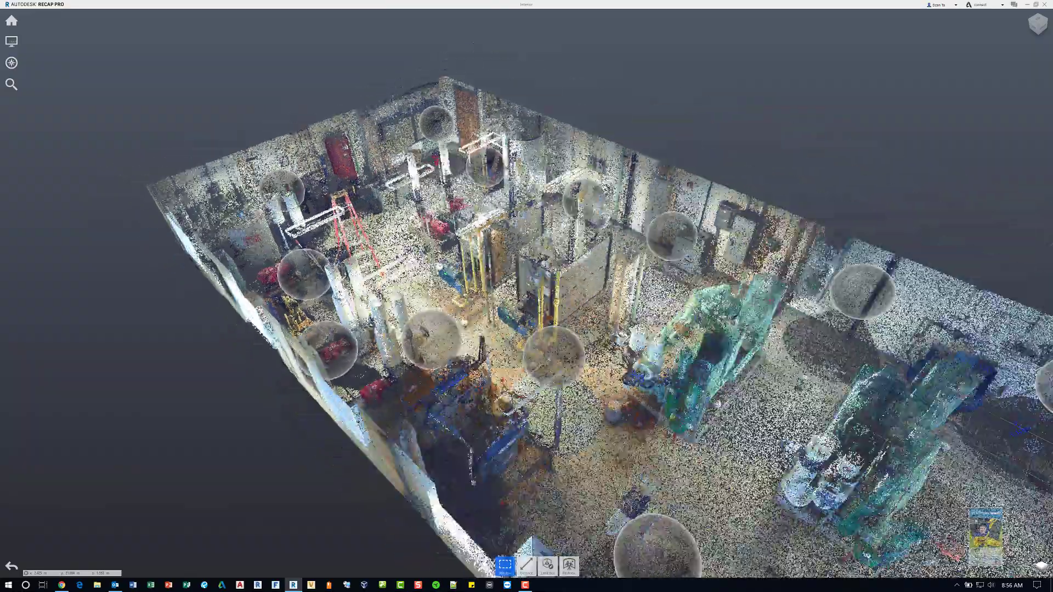
pyautogui.scroll(-1, 516, 251)
pyautogui.moveTo(516, 251); pyautogui.dragTo(414, 178, button='middle')
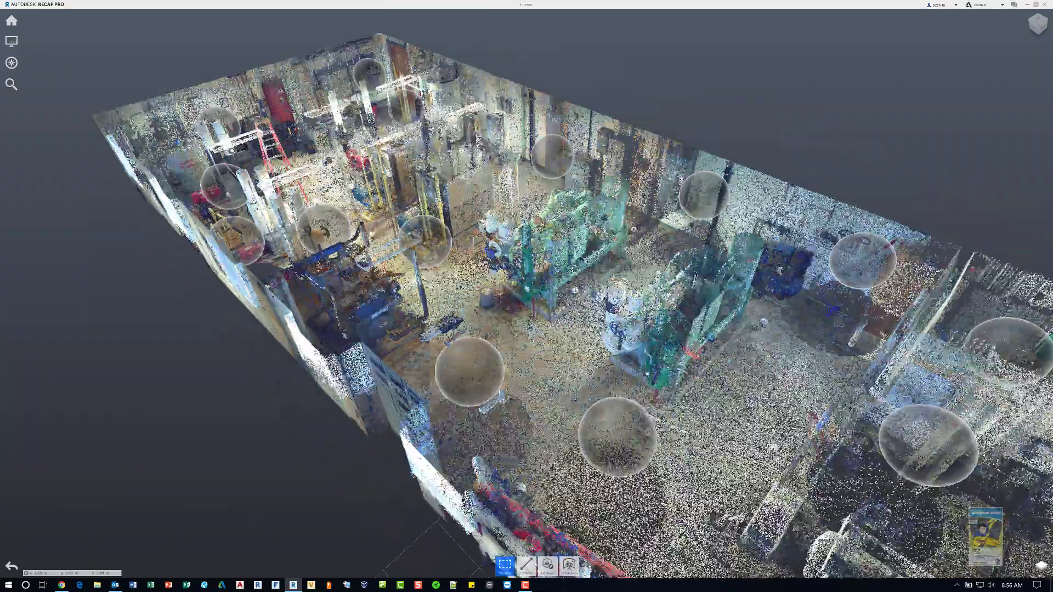
pyautogui.moveTo(790, 268); pyautogui.dragTo(699, 258, button='middle')
pyautogui.moveTo(519, 314); pyautogui.dragTo(455, 255, button='middle')
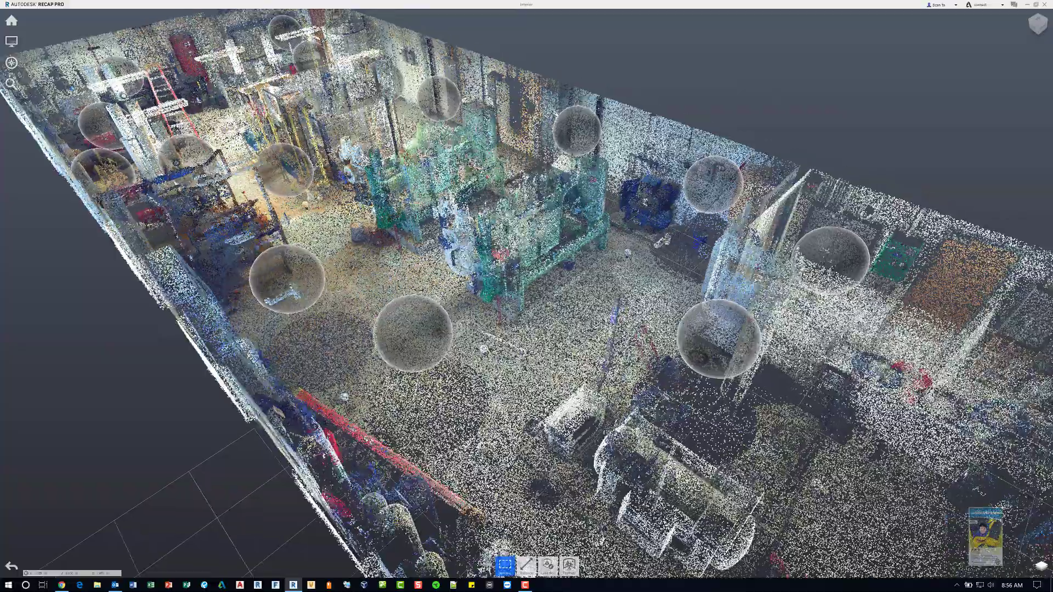
pyautogui.scroll(-2, 455, 255)
pyautogui.scroll(-3, 527, 237)
pyautogui.moveTo(624, 321); pyautogui.dragTo(579, 288, button='middle')
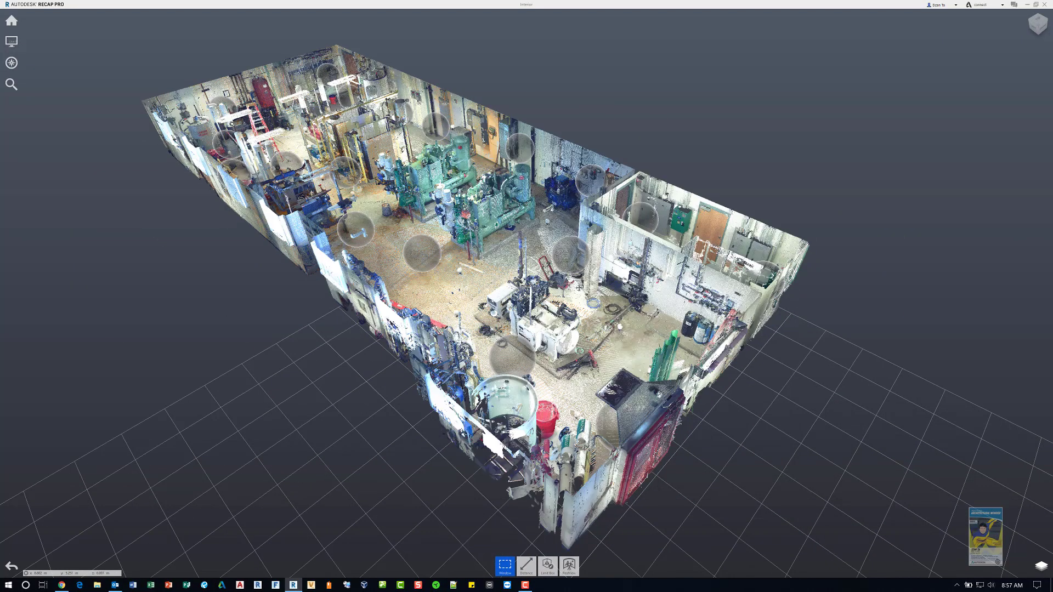
# - Window-select the points at the near corner of the room around the red double doors
pyautogui.moveTo(583, 283); pyautogui.dragTo(632, 276)
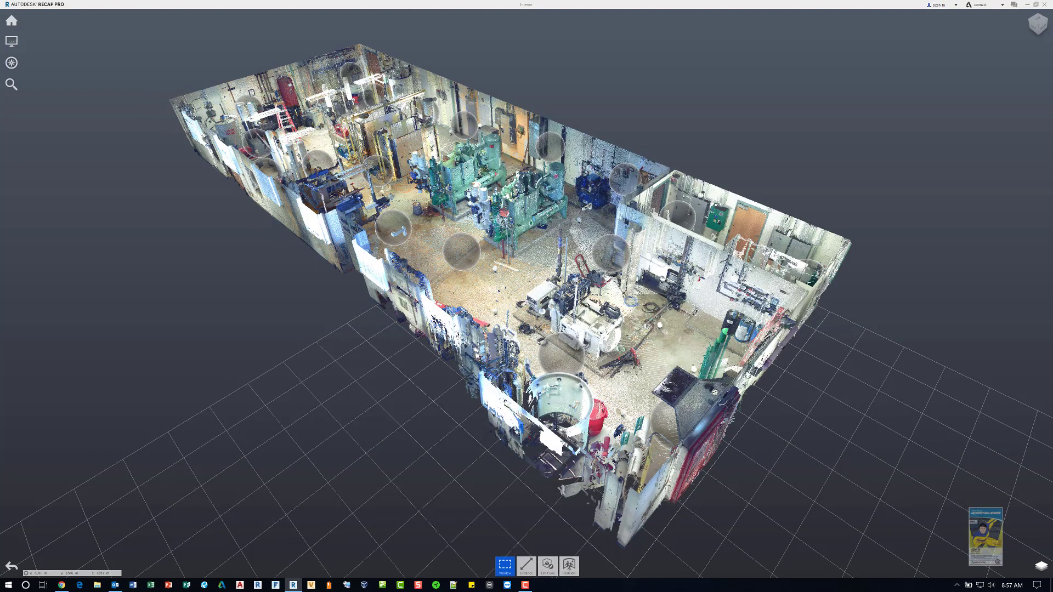
pyautogui.moveTo(851, 302); pyautogui.dragTo(848, 299)
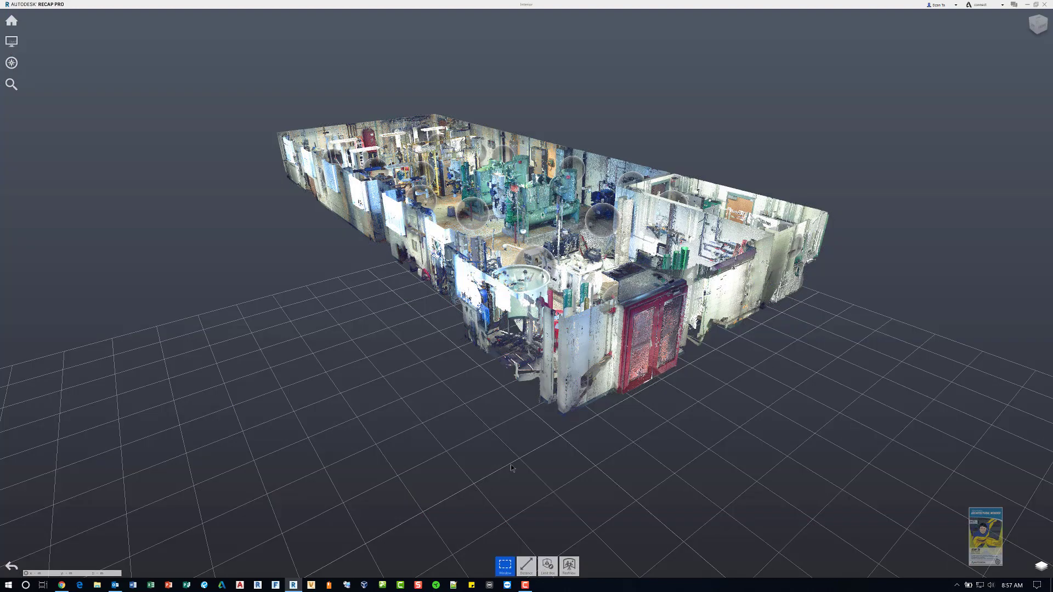
pyautogui.moveTo(481, 481); pyautogui.dragTo(711, 256)
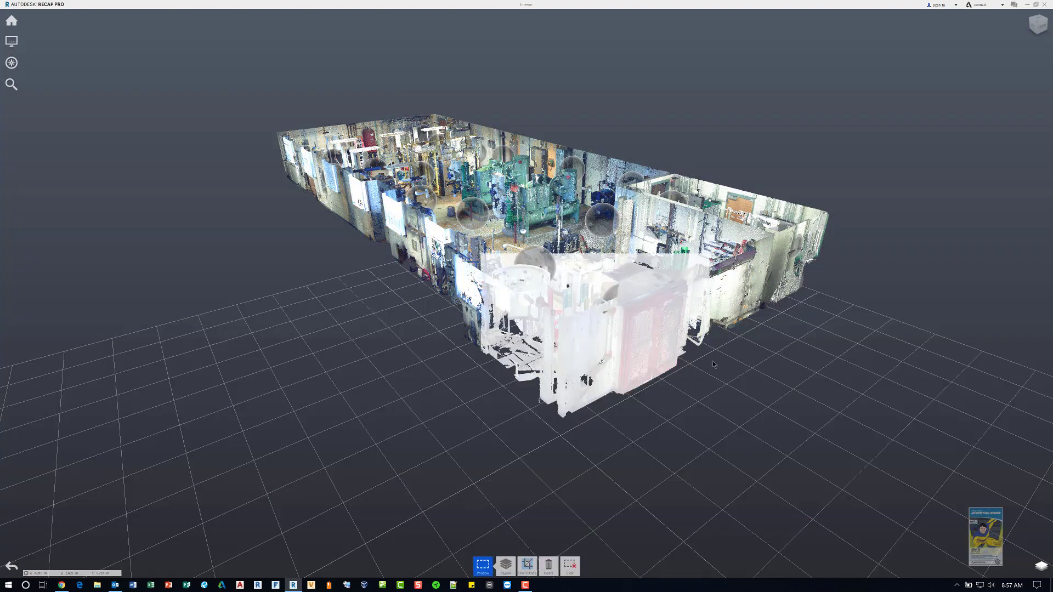
# - View the point cloud from several preset orientations, using the edges and corners of the ViewCube
pyautogui.moveTo(791, 367)
pyautogui.keyDown('shift'); pyautogui.mouseDown(button='middle')
pyautogui.moveTo(792, 376)
pyautogui.moveTo(721, 376)
pyautogui.moveTo(647, 367)
pyautogui.moveTo(764, 355)
pyautogui.moveTo(886, 369)
pyautogui.moveTo(802, 400)
pyautogui.mouseUp(button='middle'); pyautogui.keyUp('shift')
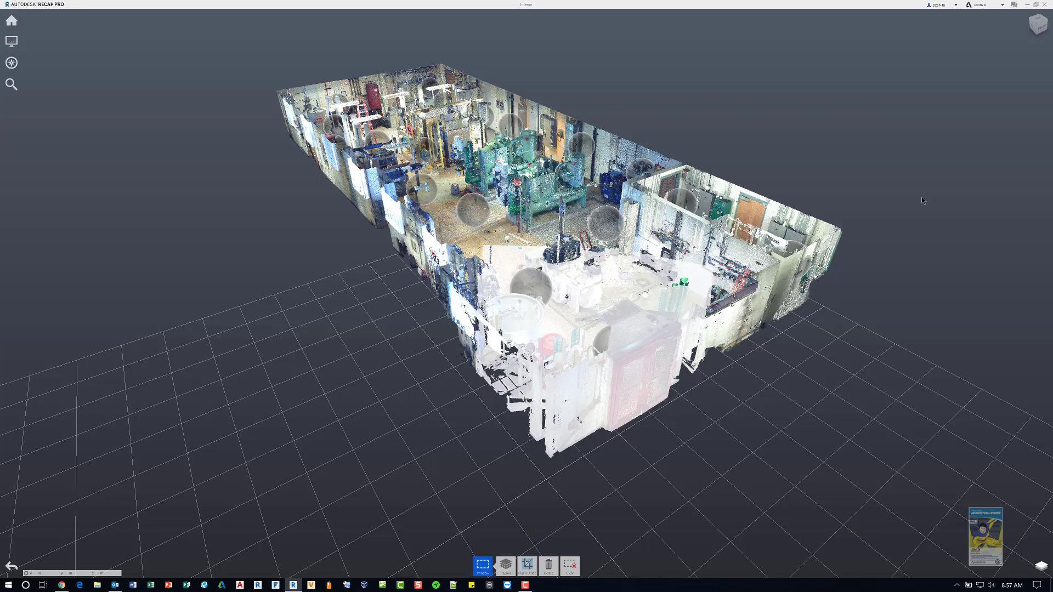
pyautogui.click(1039, 20)
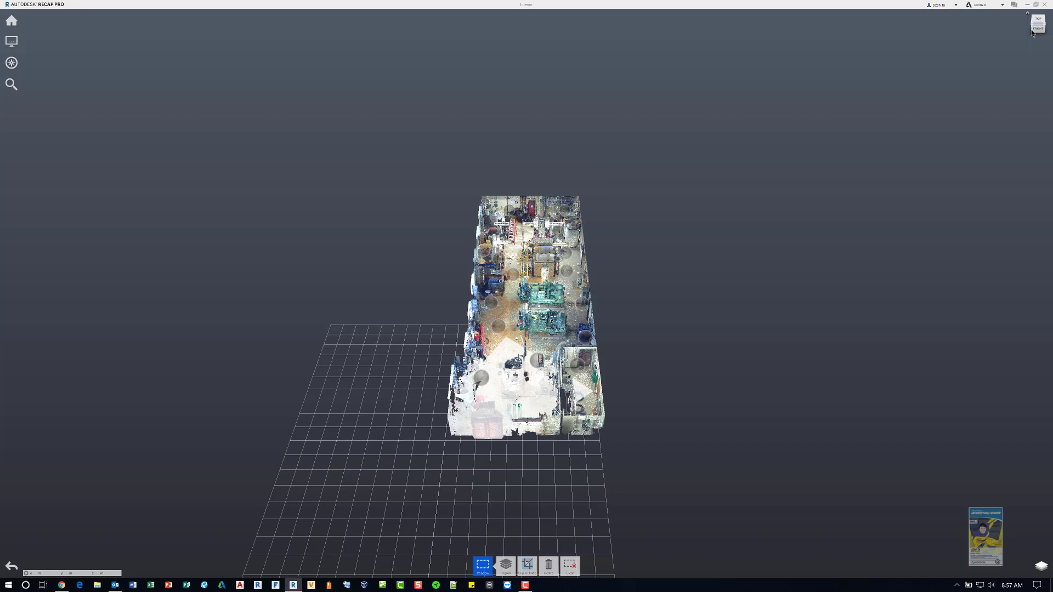
pyautogui.click(1035, 29)
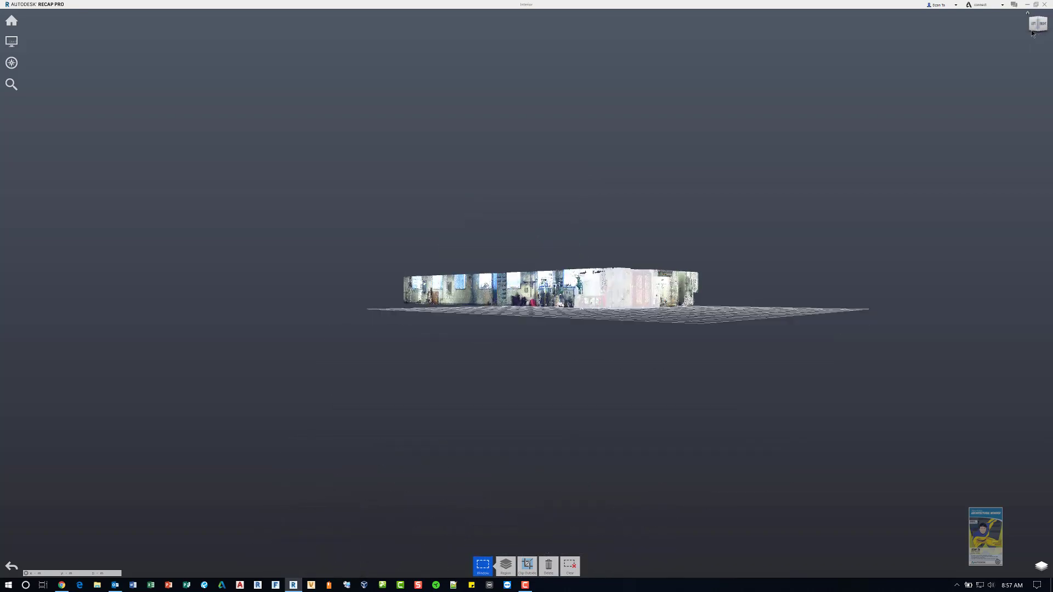
pyautogui.click(1030, 30)
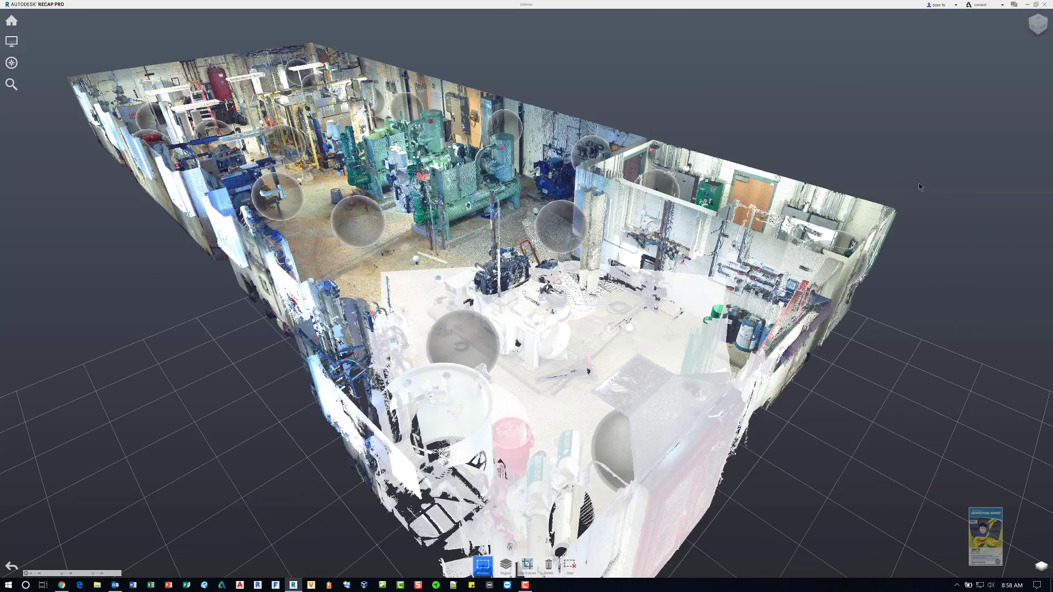
# - Examine the scan by orbiting, looking around and flying through the room, ending on an overview of the whole model
pyautogui.moveTo(918, 191)
pyautogui.mouseDown()
pyautogui.moveTo(920, 224)
pyautogui.moveTo(895, 286)
pyautogui.mouseUp()
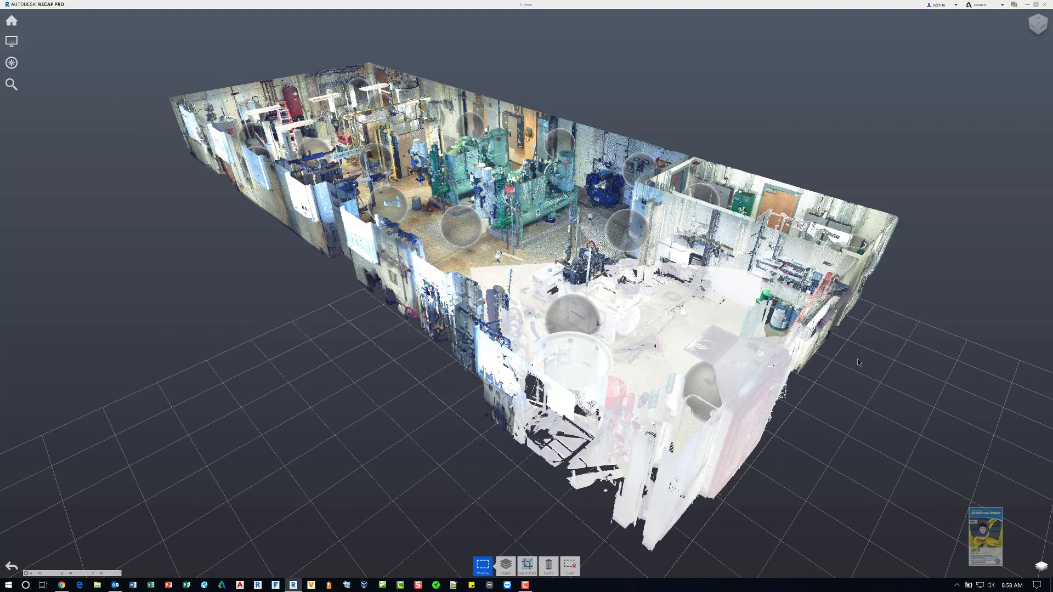
pyautogui.moveTo(857, 360); pyautogui.dragTo(682, 357, button='right')
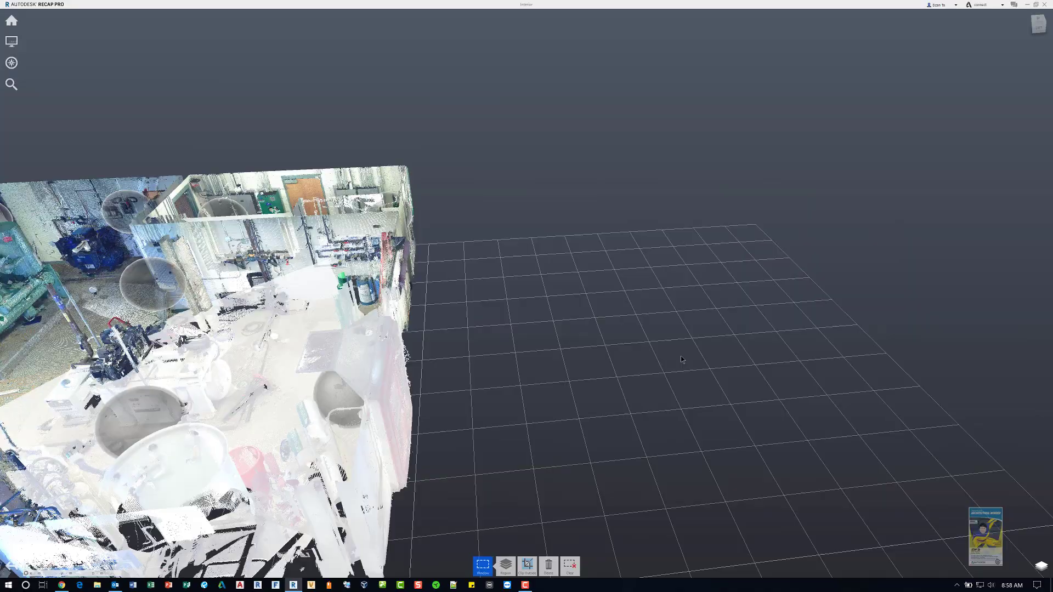
pyautogui.moveTo(528, 377); pyautogui.dragTo(510, 363, button='right')
pyautogui.moveTo(250, 281); pyautogui.dragTo(524, 315, button='right')
pyautogui.moveTo(181, 159)
pyautogui.mouseDown(button='right')
pyautogui.moveTo(433, 246)
pyautogui.moveTo(465, 344)
pyautogui.moveTo(458, 480)
pyautogui.moveTo(456, 444)
pyautogui.mouseUp(button='right')
pyautogui.press('w')
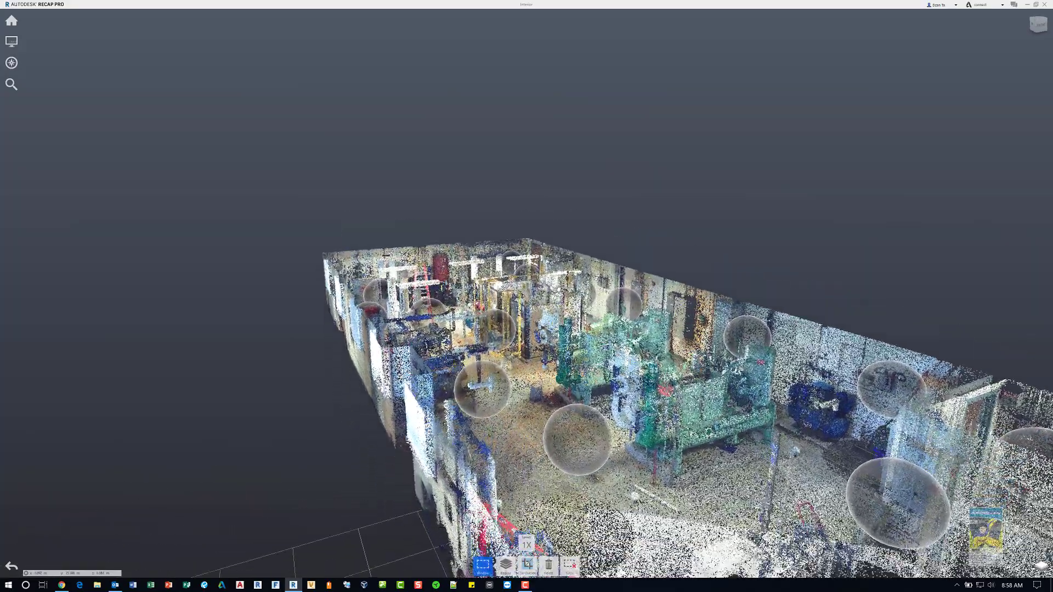
pyautogui.press('w')
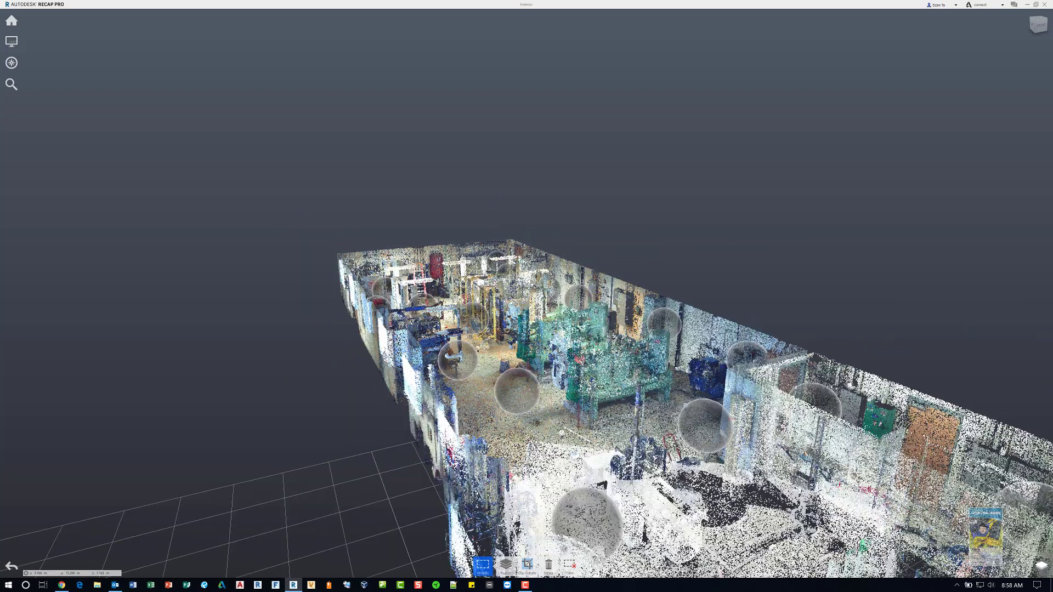
pyautogui.keyDown('shift'); pyautogui.moveTo(647, 285); pyautogui.dragTo(689, 321, button='middle'); pyautogui.keyUp('shift')
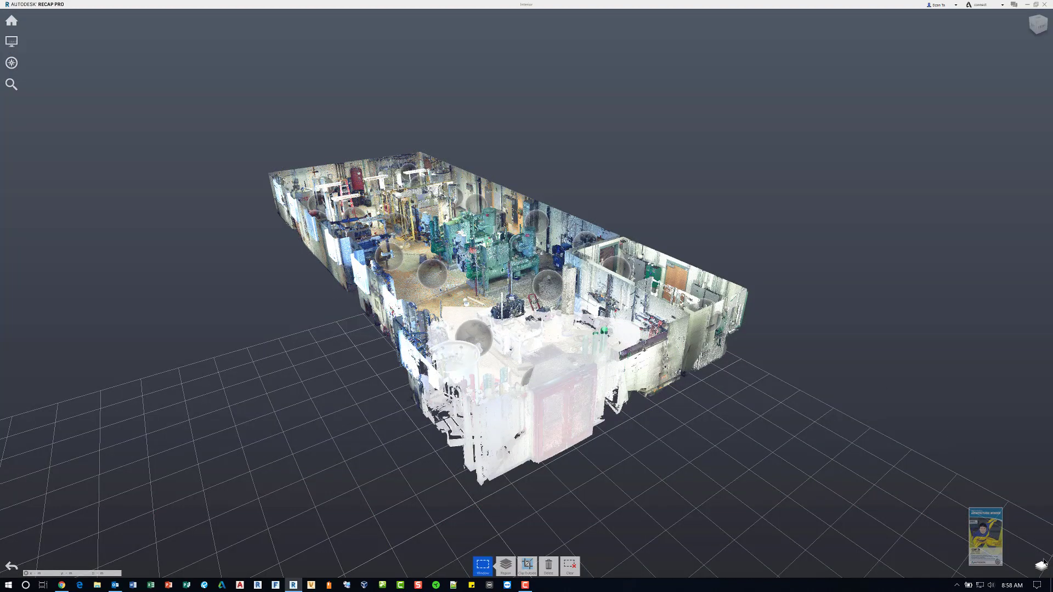
# - Open the project navigator at full height and expand the list of saved view states
pyautogui.click(1042, 565)
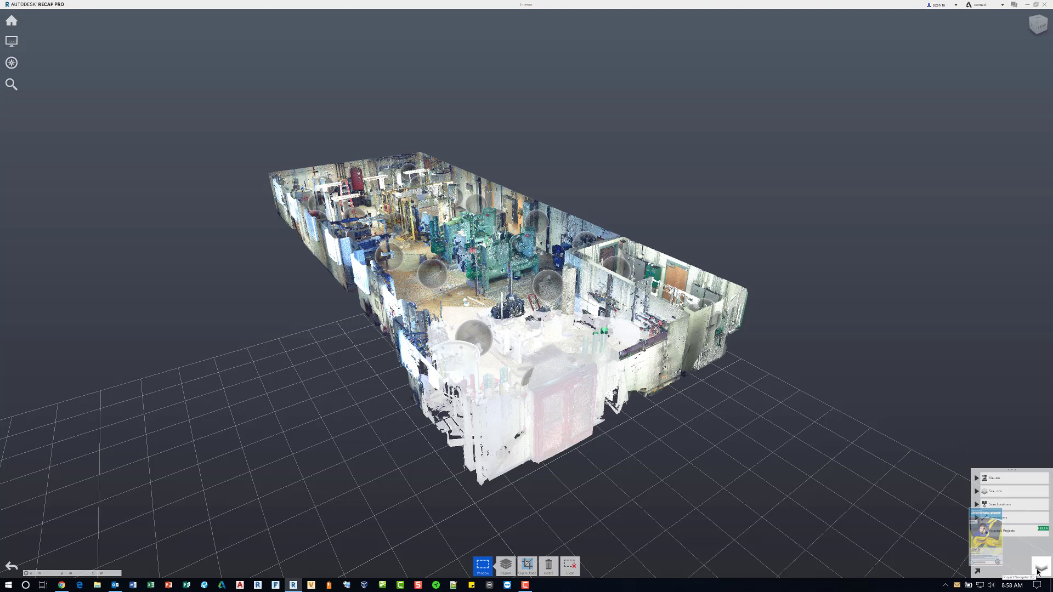
pyautogui.click(1038, 572)
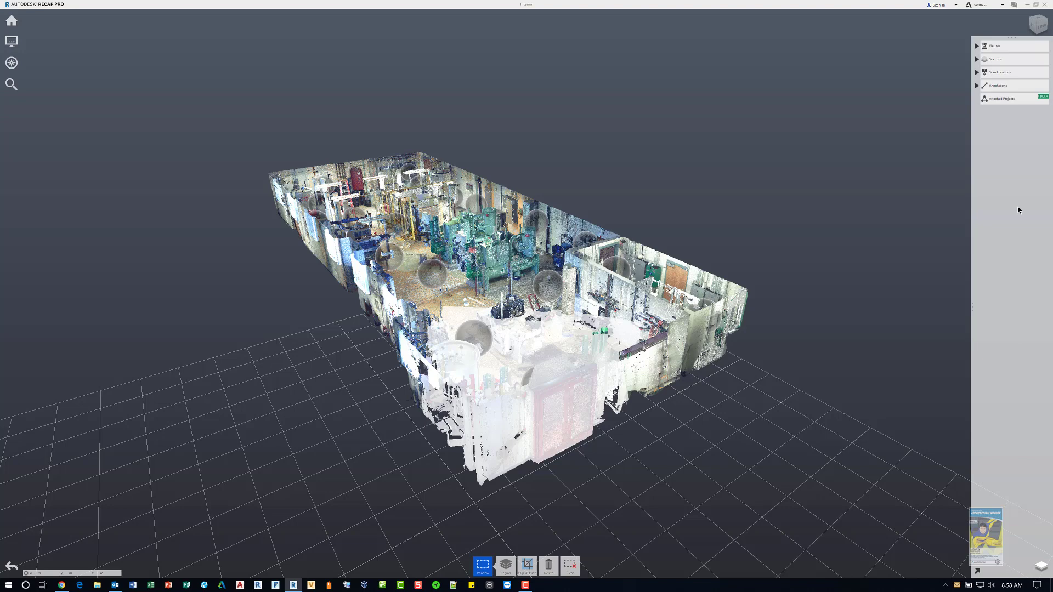
pyautogui.moveTo(985, 48)
pyautogui.click(976, 46)
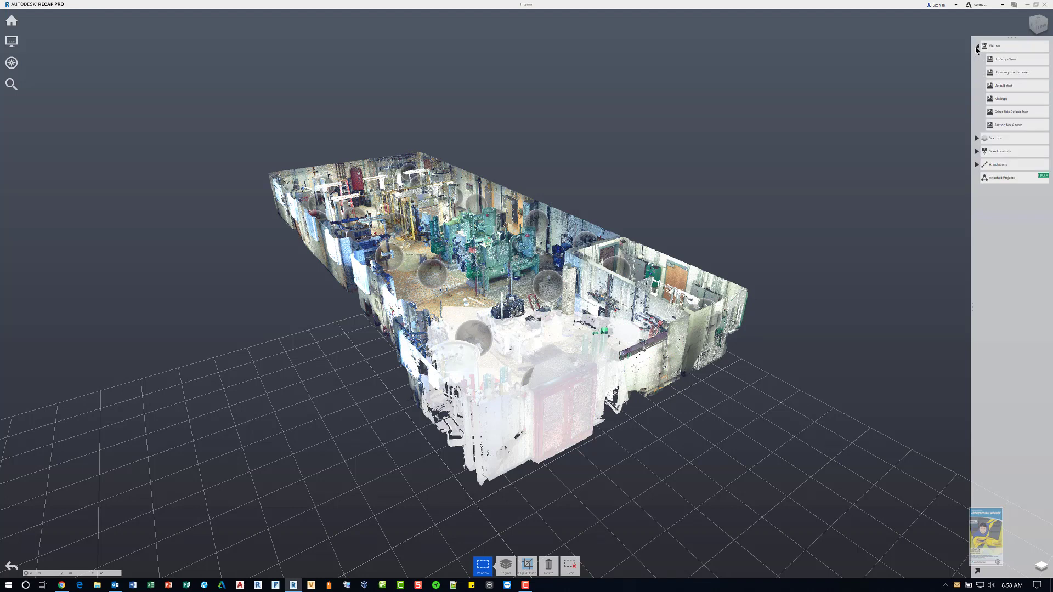
# - Display the saved view states Bird's Eye View, Bounding Box Removed and Default Start one after another
pyautogui.click(1009, 60)
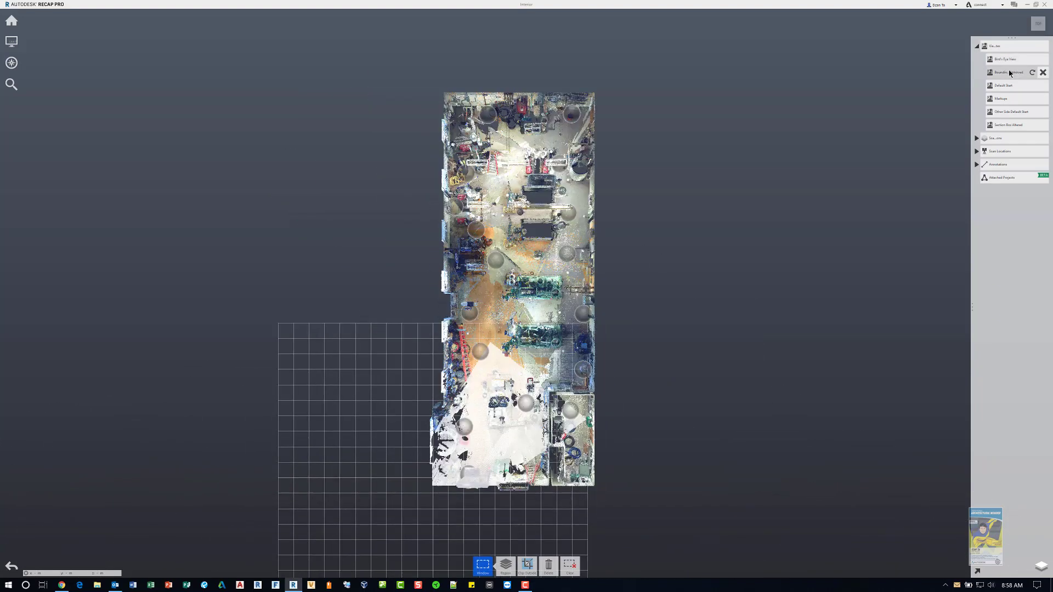
pyautogui.click(1008, 71)
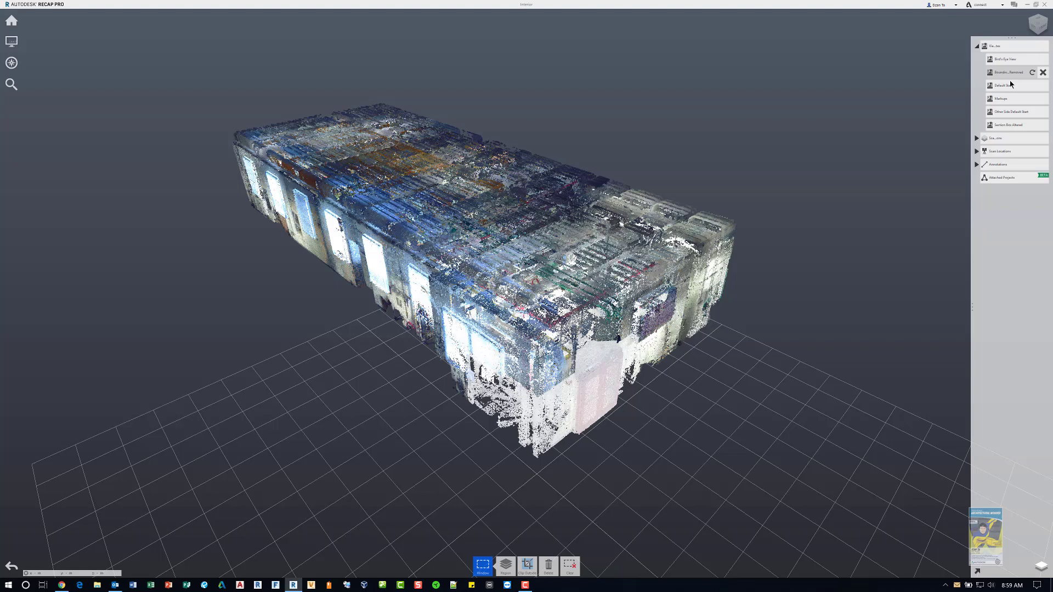
pyautogui.click(1008, 86)
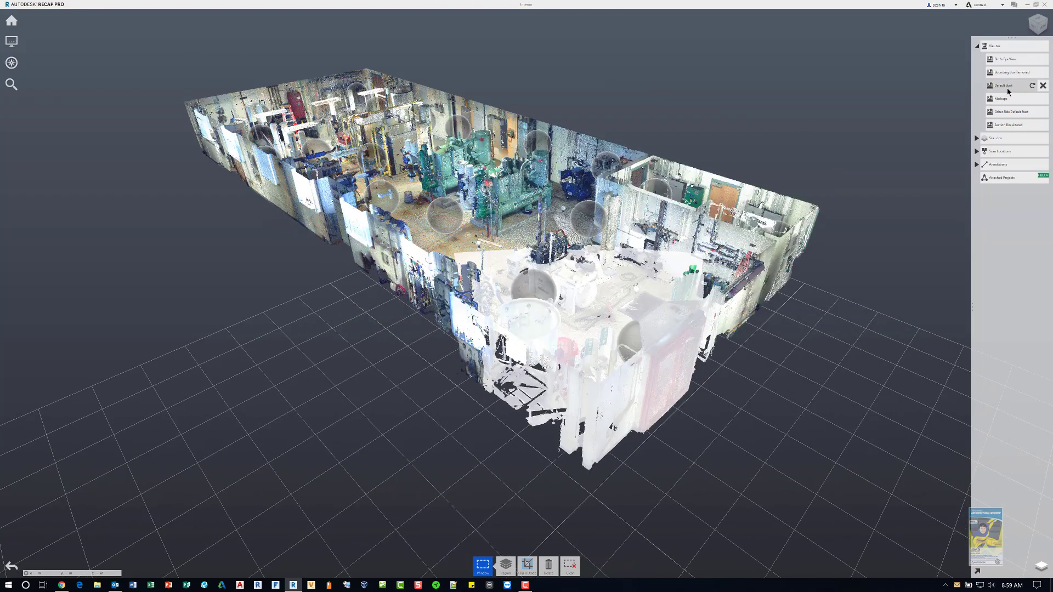
# - Display the saved view states Markups, Other Side Default Start and Section Box Altered one after another
pyautogui.click(1002, 97)
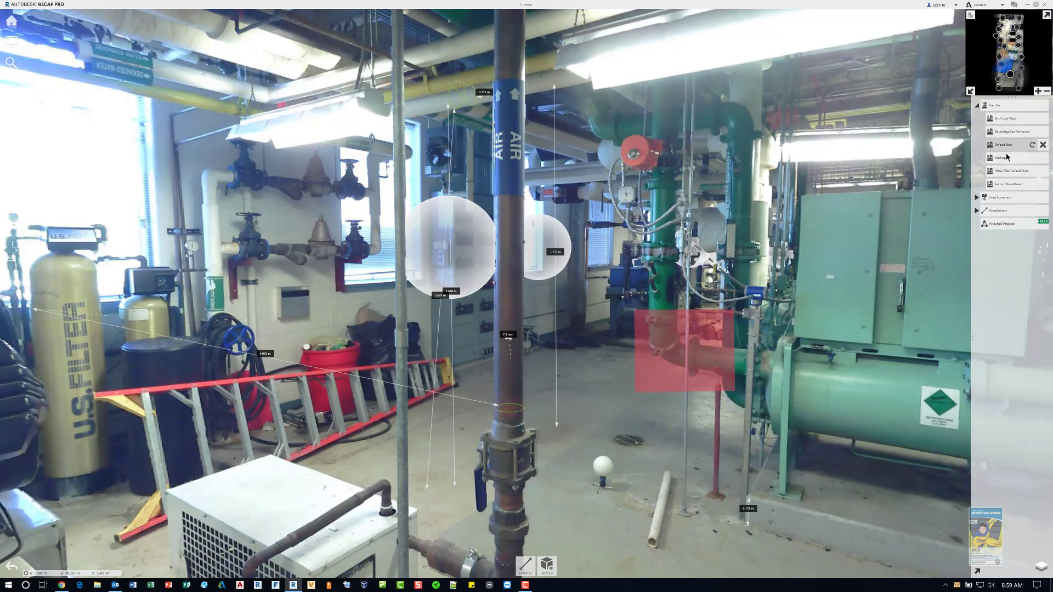
pyautogui.click(1002, 171)
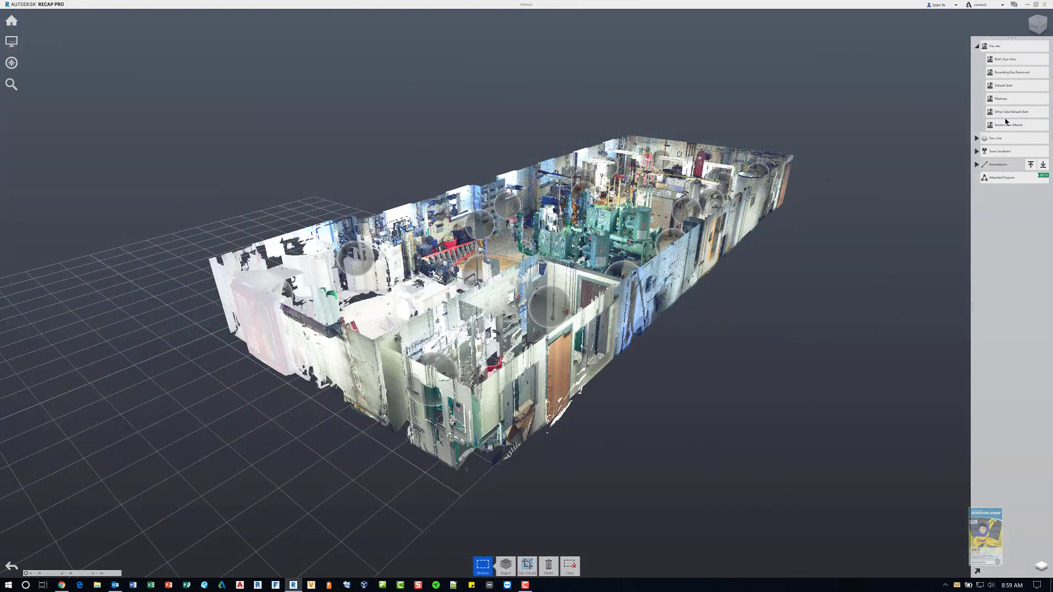
pyautogui.click(1007, 126)
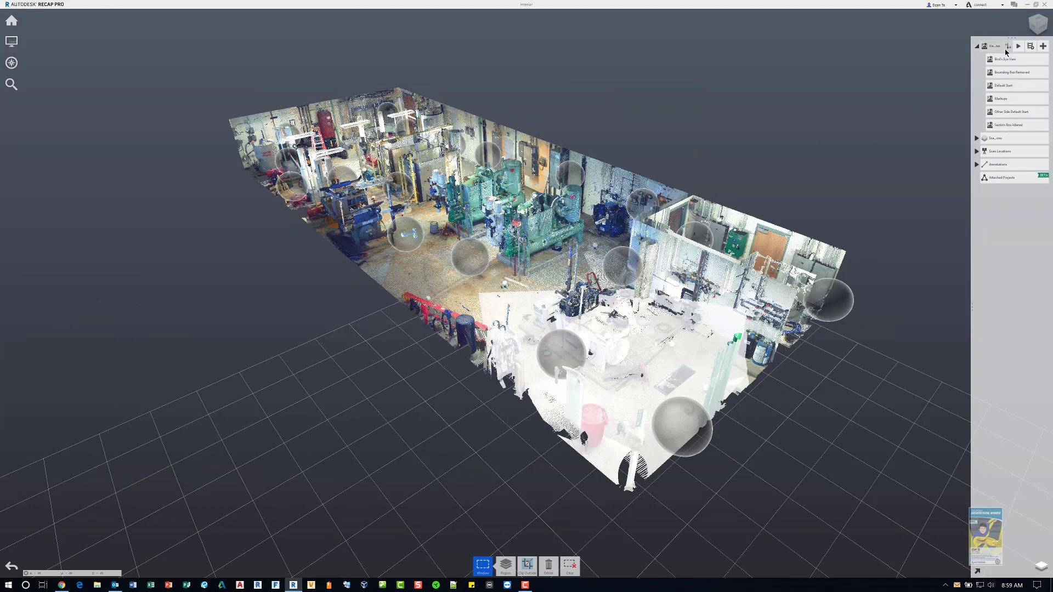
# - Frame the green chillers in a closer view of the room and save it as a new view state named Test View 1
pyautogui.keyDown('shift'); pyautogui.moveTo(721, 294); pyautogui.dragTo(669, 289, button='middle'); pyautogui.keyUp('shift')
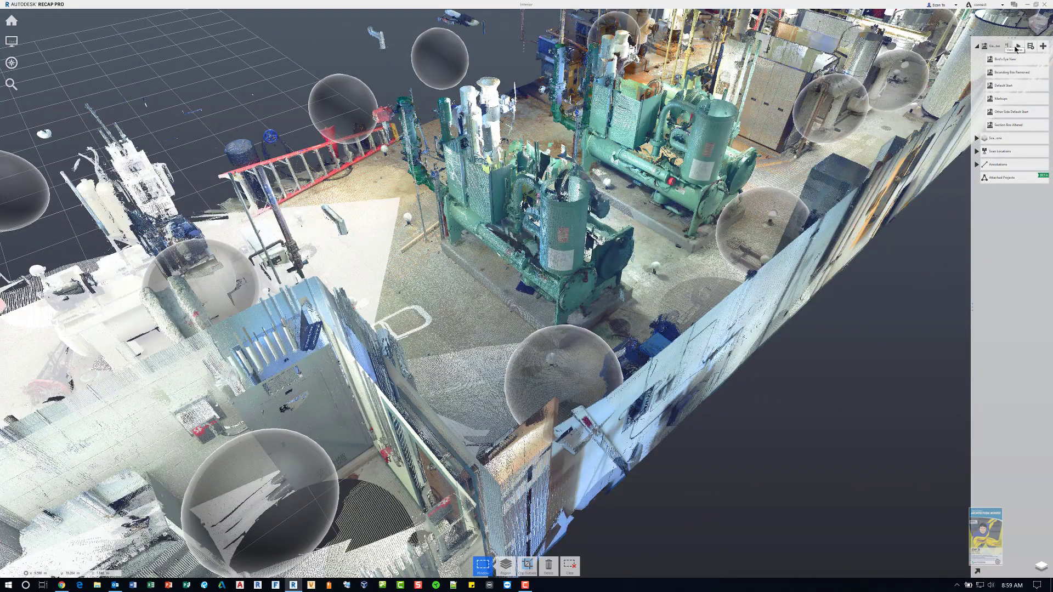
pyautogui.click(1043, 47)
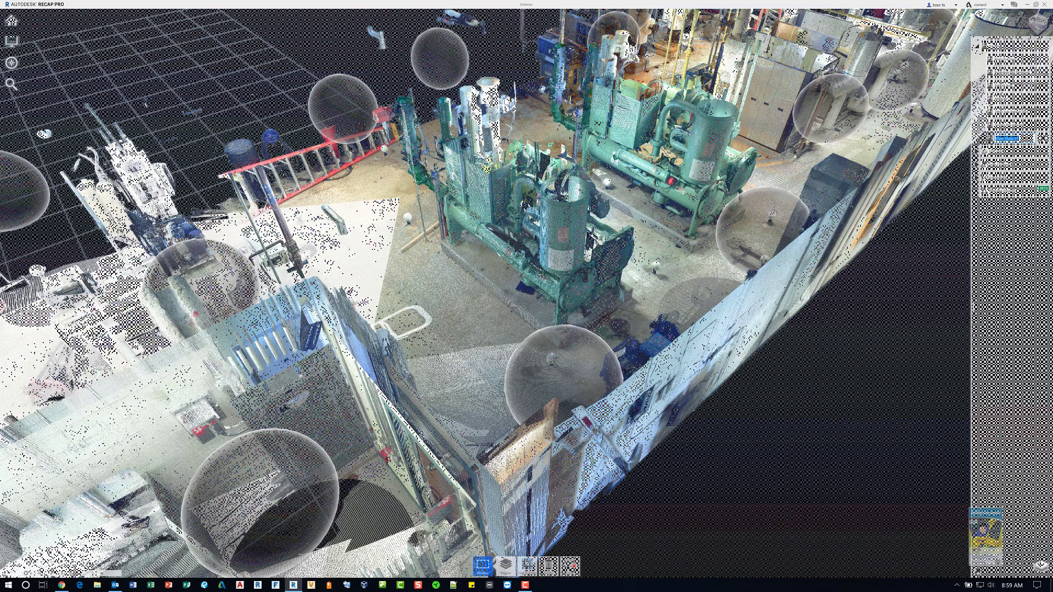
pyautogui.click(1003, 139)
pyautogui.moveTo(1020, 138); pyautogui.dragTo(992, 138)
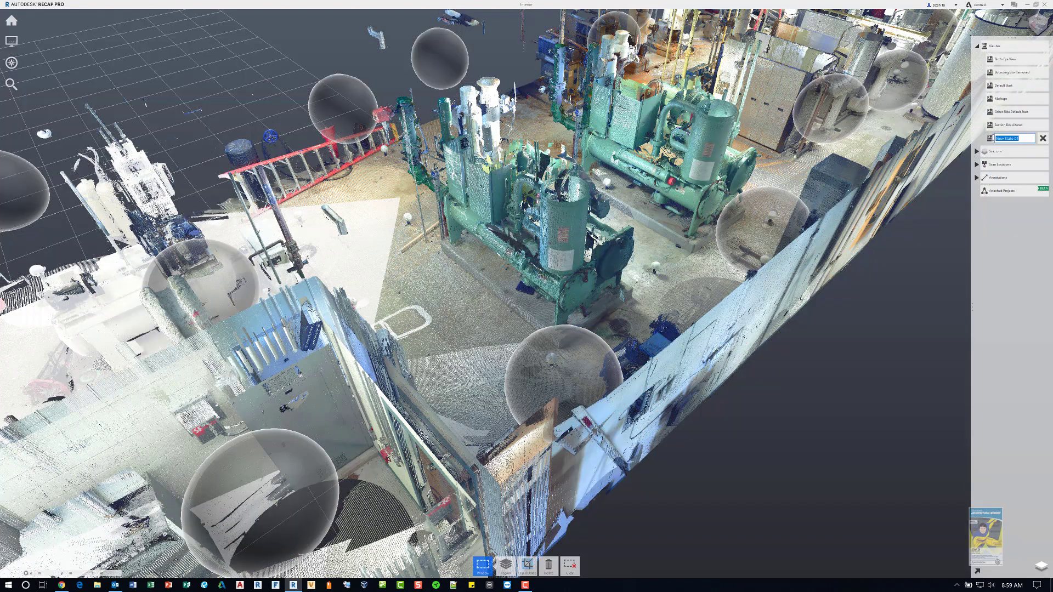
pyautogui.write('Test View 1')
pyautogui.press('Return')
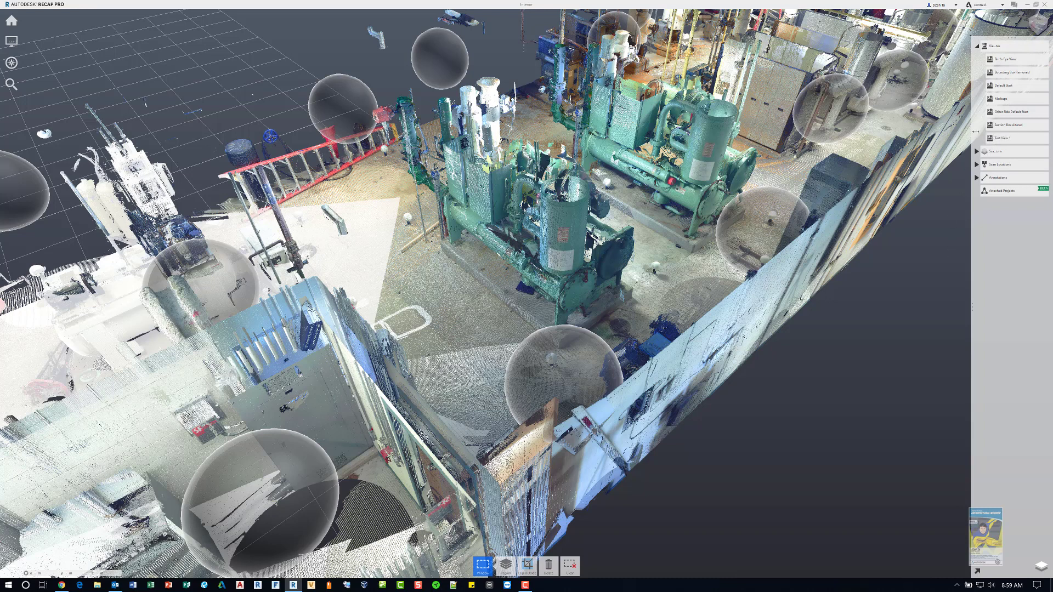
# - Switch between the Default Start and Test View 1 view states, ending on a slightly closer Default Start overview
pyautogui.click(1007, 86)
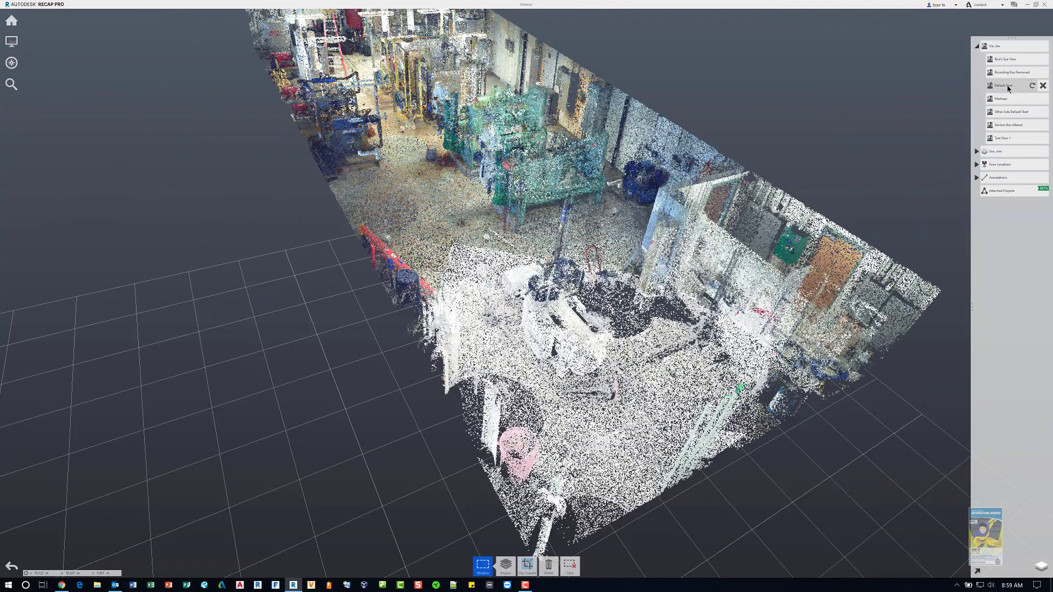
pyautogui.click(1004, 139)
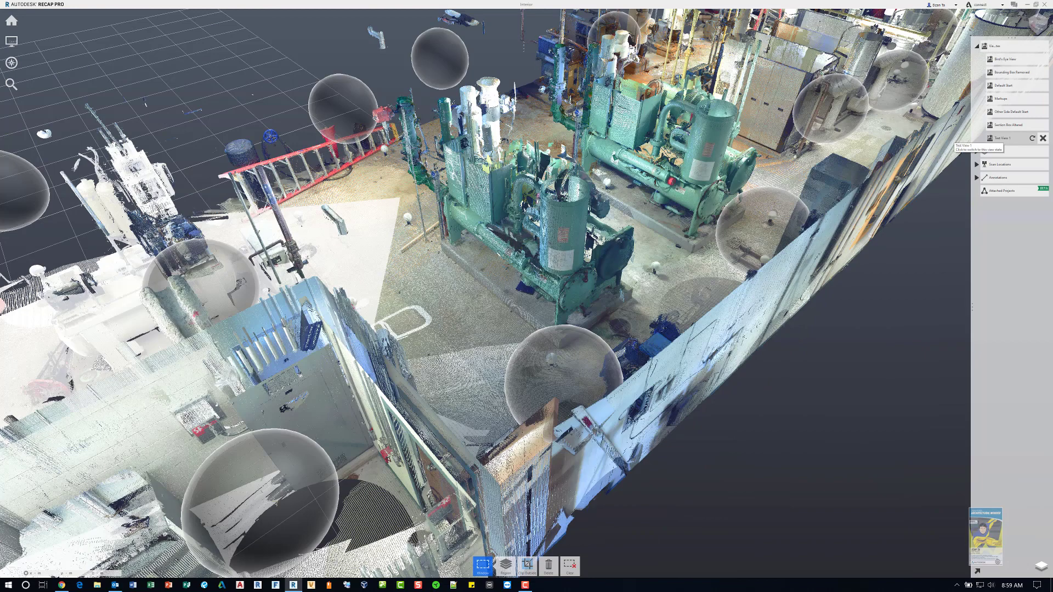
pyautogui.click(998, 86)
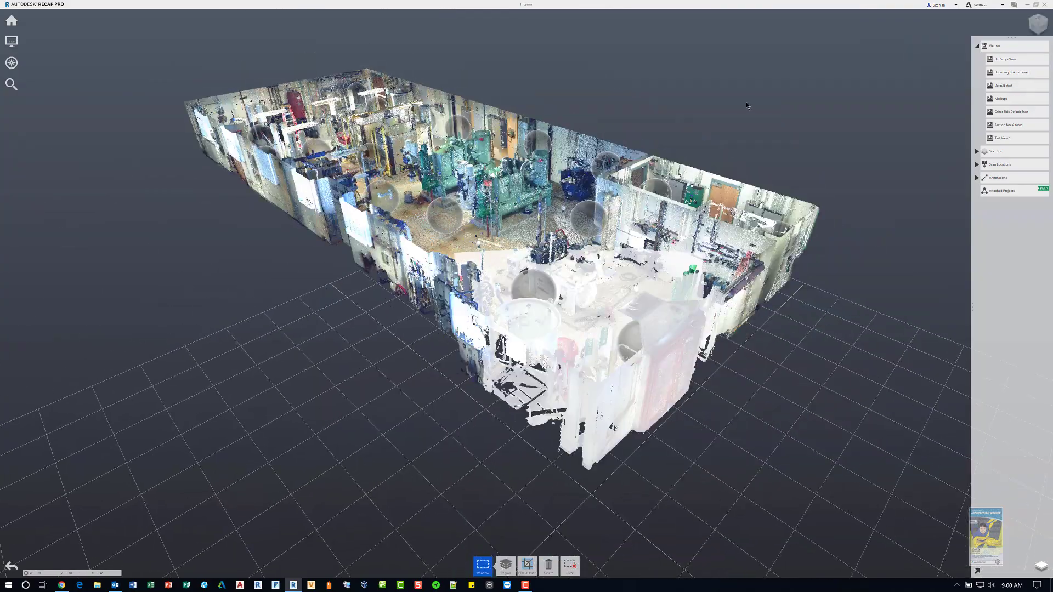
pyautogui.scroll(2, 553, 105)
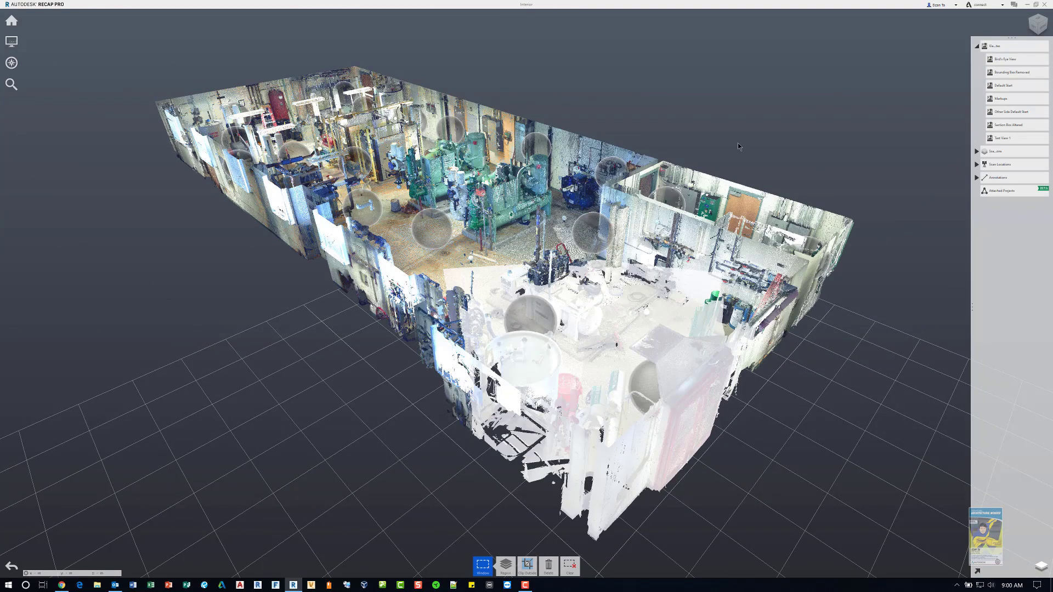
# - Preview the point cloud in the Elevation, Intensity, Normal and Scan Location color modes, ending on RGB
pyautogui.moveTo(598, 236)
pyautogui.moveTo(10, 43)
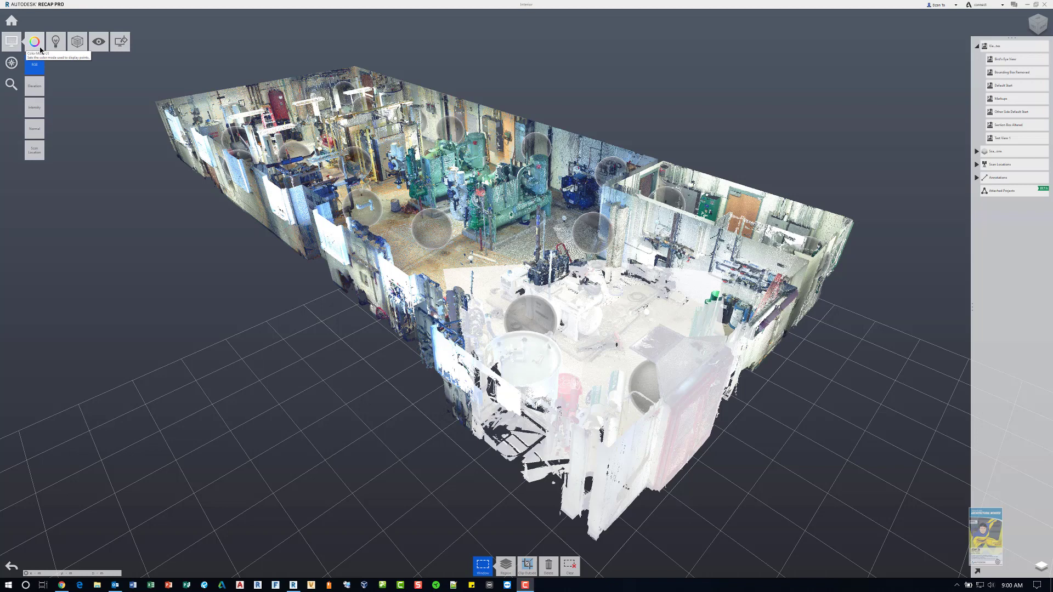
pyautogui.click(35, 86)
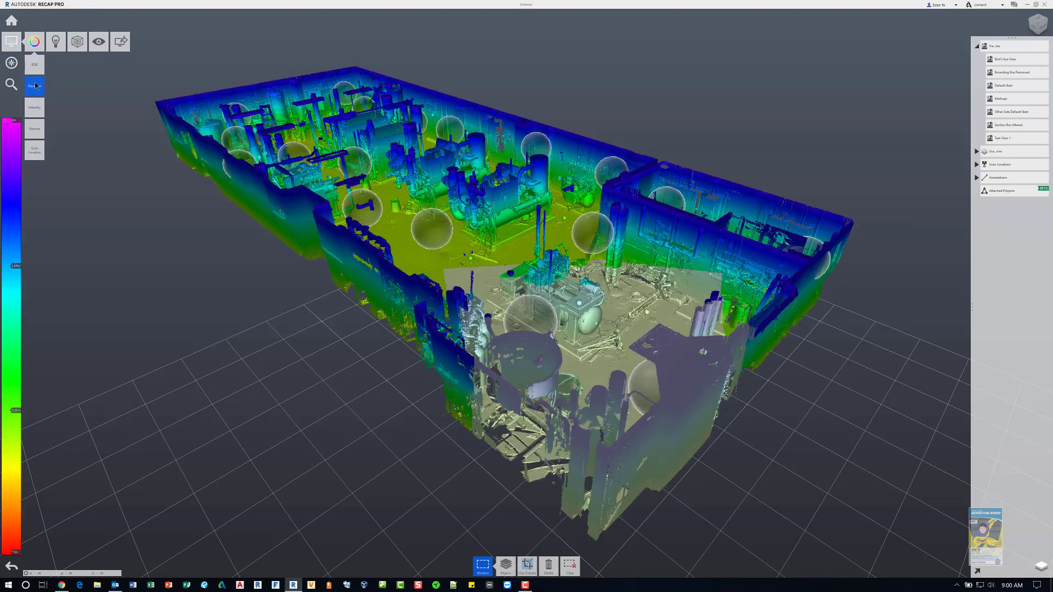
pyautogui.click(35, 108)
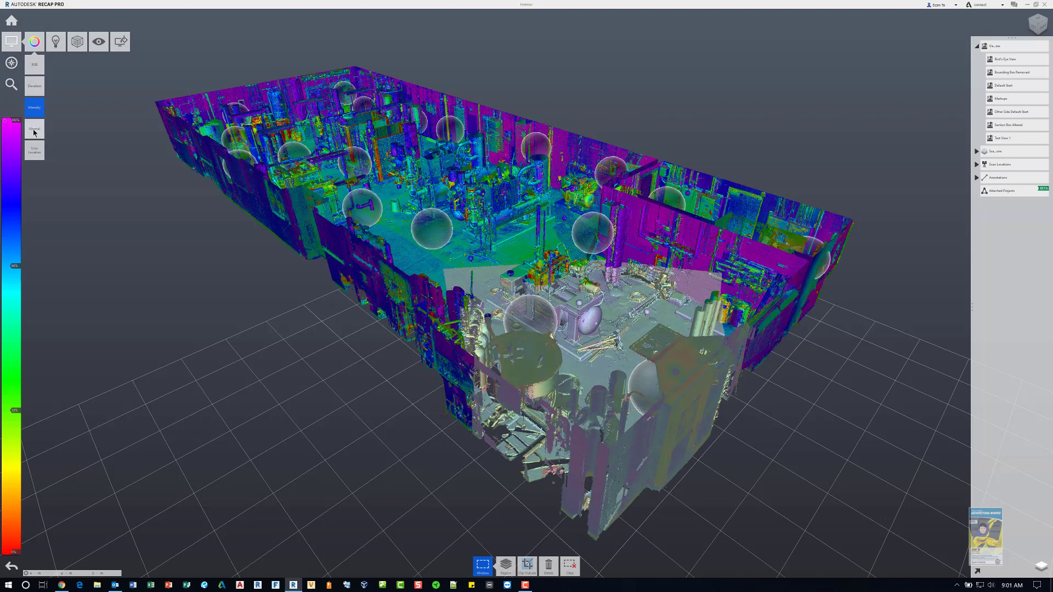
pyautogui.click(34, 130)
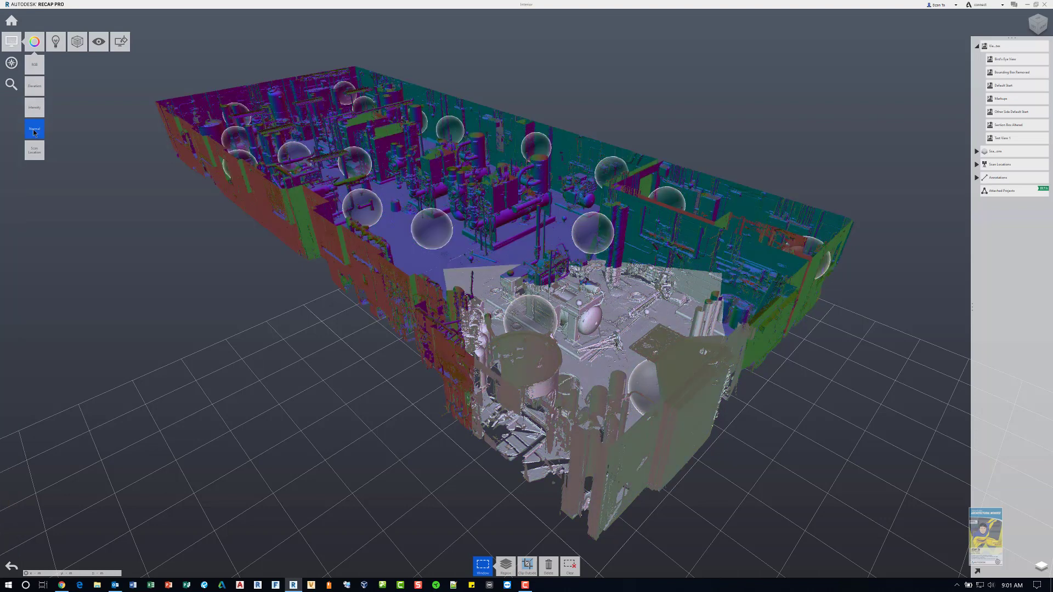
pyautogui.click(34, 67)
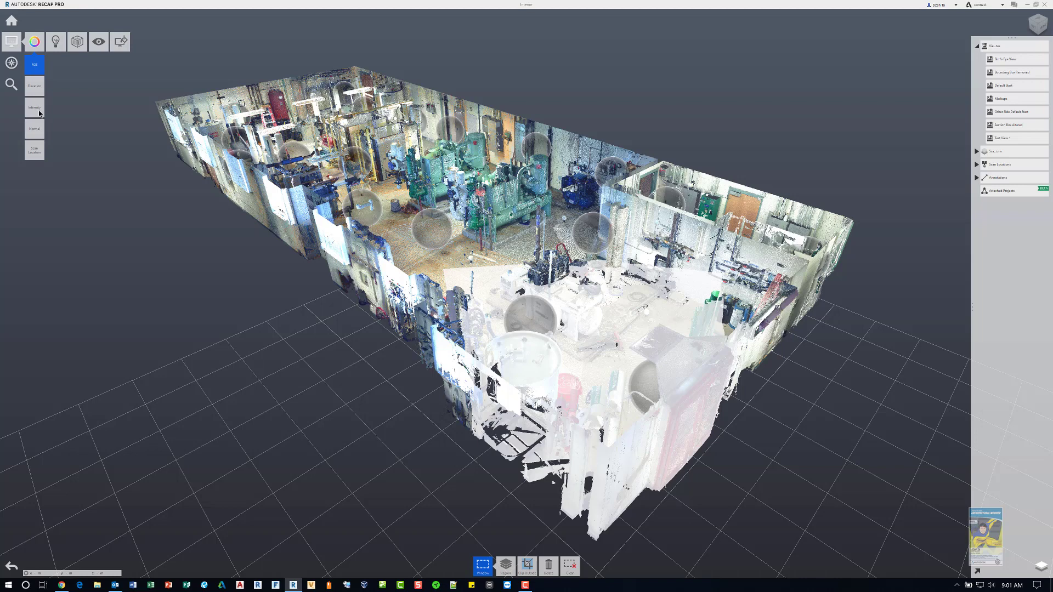
pyautogui.click(34, 149)
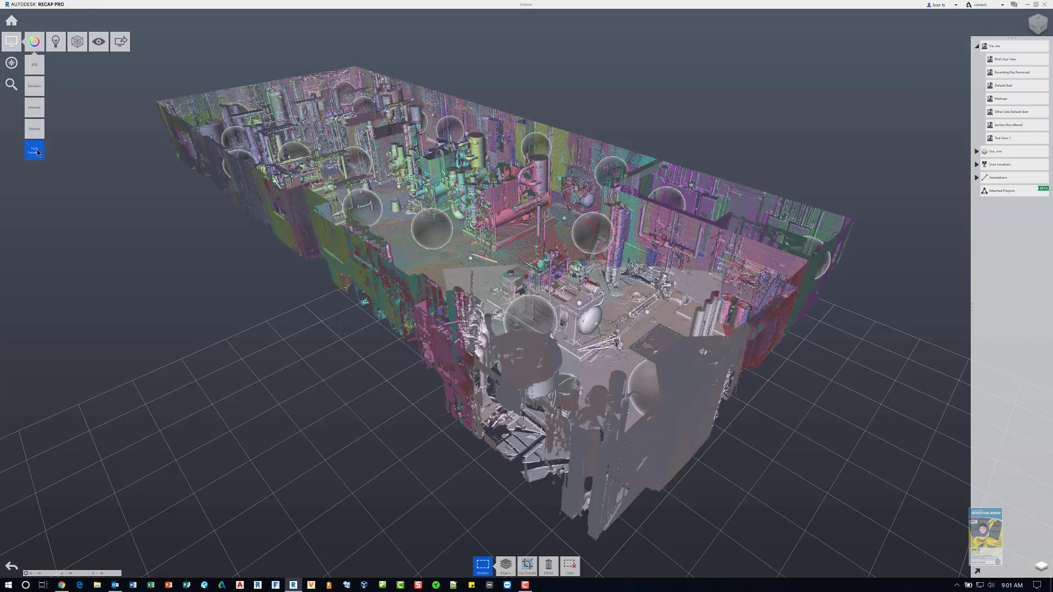
pyautogui.click(34, 64)
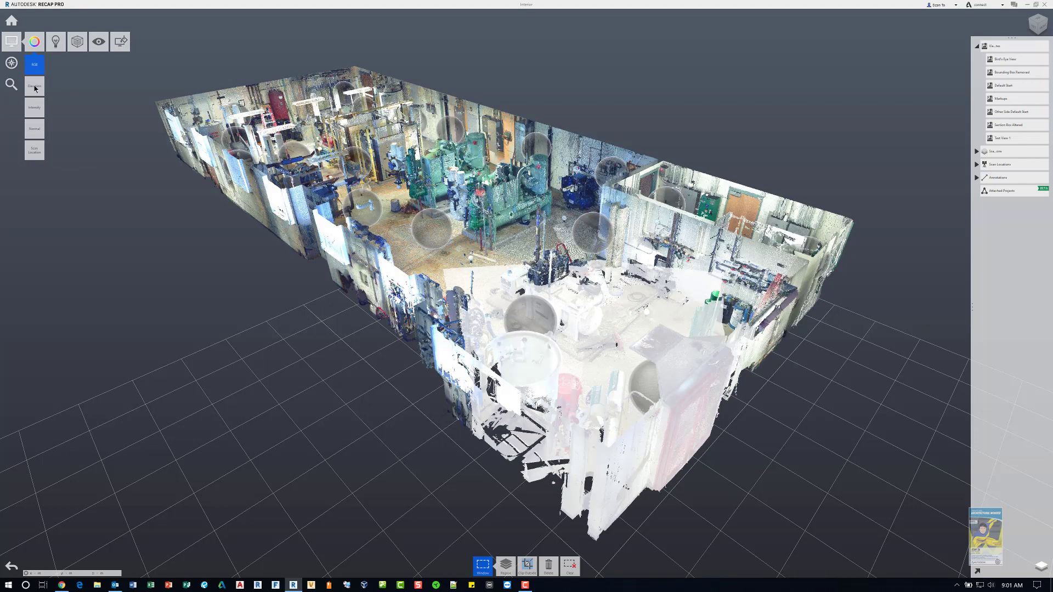
pyautogui.click(29, 147)
pyautogui.click(30, 66)
# - Preview the Single and Double lighting settings and the alternative shader, returning the lighting to None and restoring the original shader
pyautogui.moveTo(50, 47)
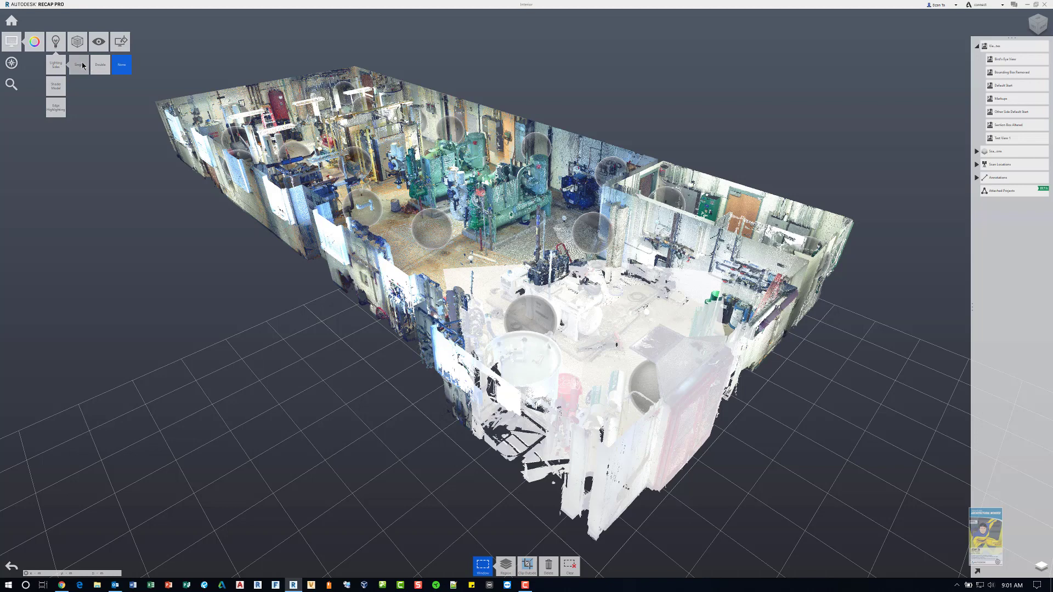
pyautogui.click(88, 66)
pyautogui.click(100, 66)
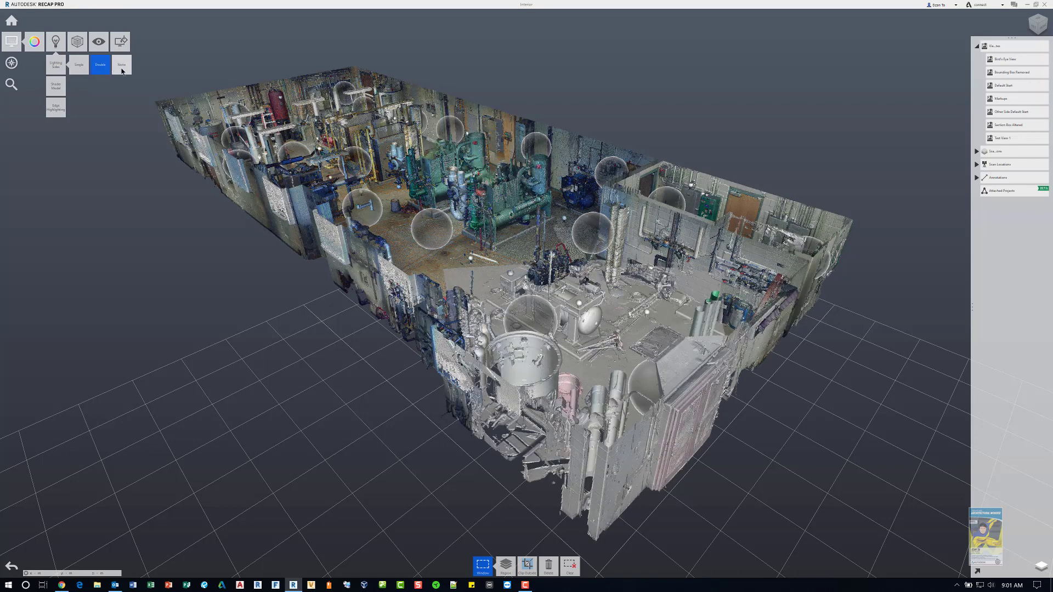
pyautogui.click(121, 67)
pyautogui.moveTo(56, 86)
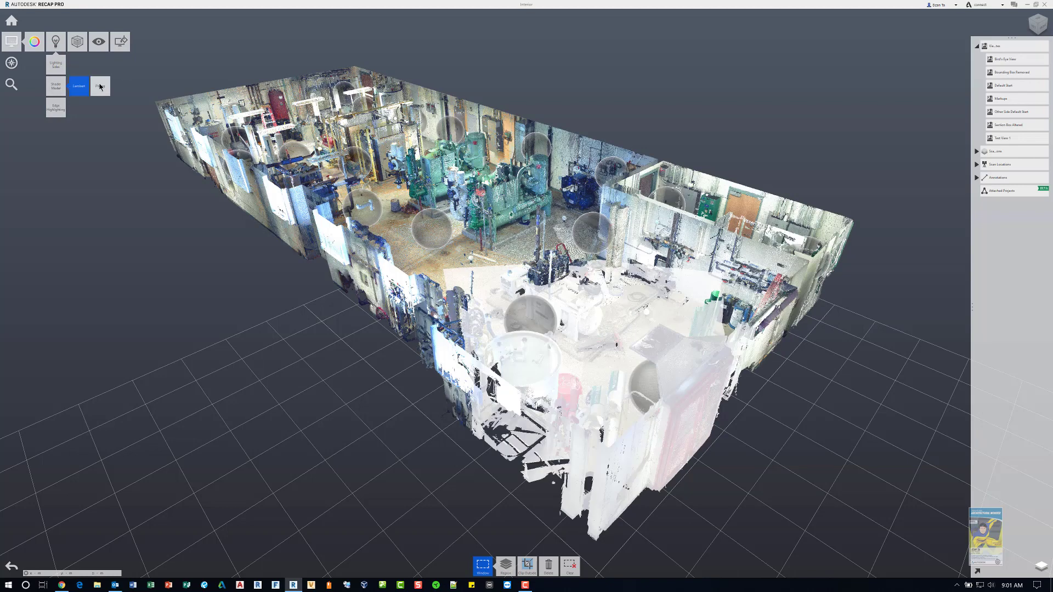
pyautogui.click(100, 86)
pyautogui.click(80, 87)
# - Preview the Default and Transparent edge highlighting on the scan, then set edge highlighting to None
pyautogui.moveTo(57, 109)
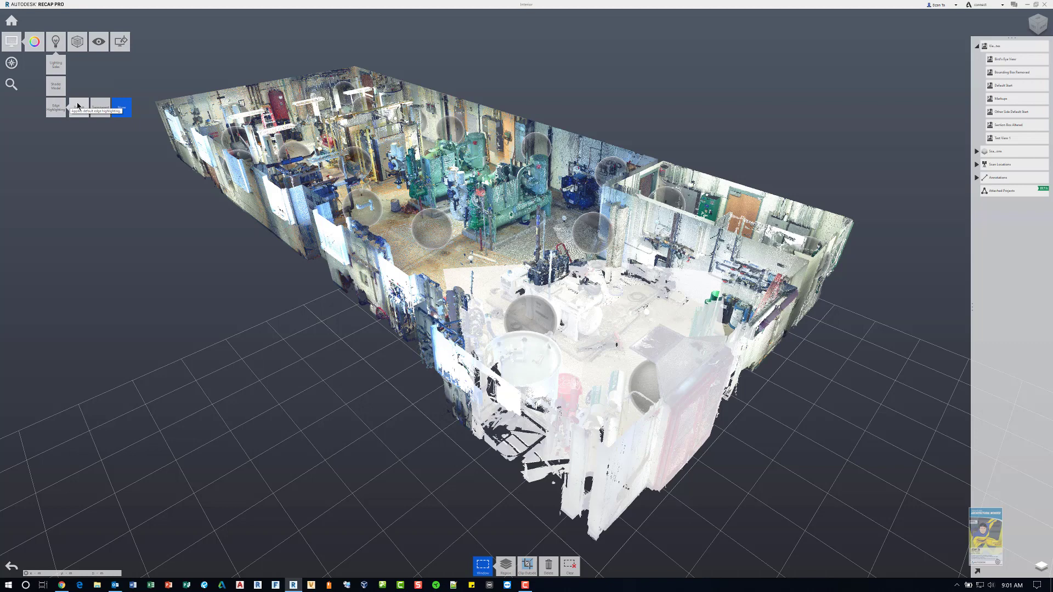
pyautogui.click(79, 107)
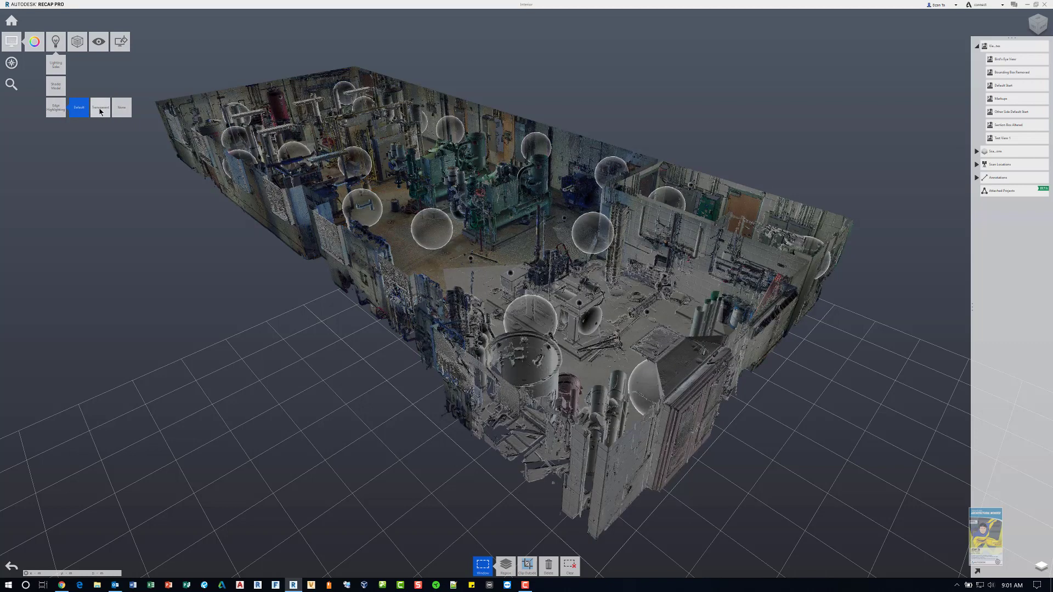
pyautogui.click(105, 109)
pyautogui.click(120, 109)
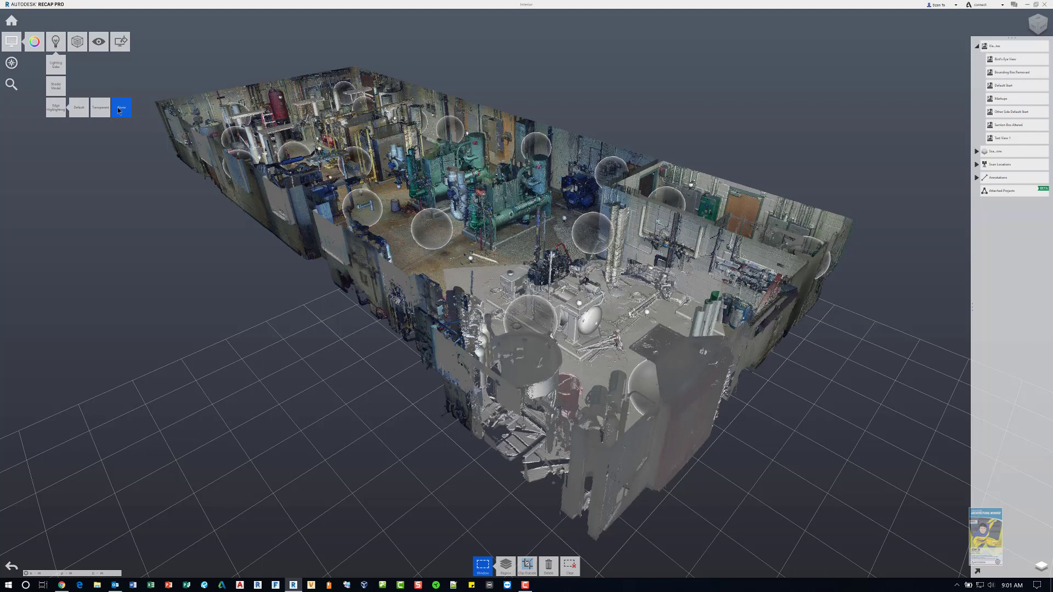
# - Try a larger point display size on the scan and bring it back down to a small size
pyautogui.moveTo(81, 49)
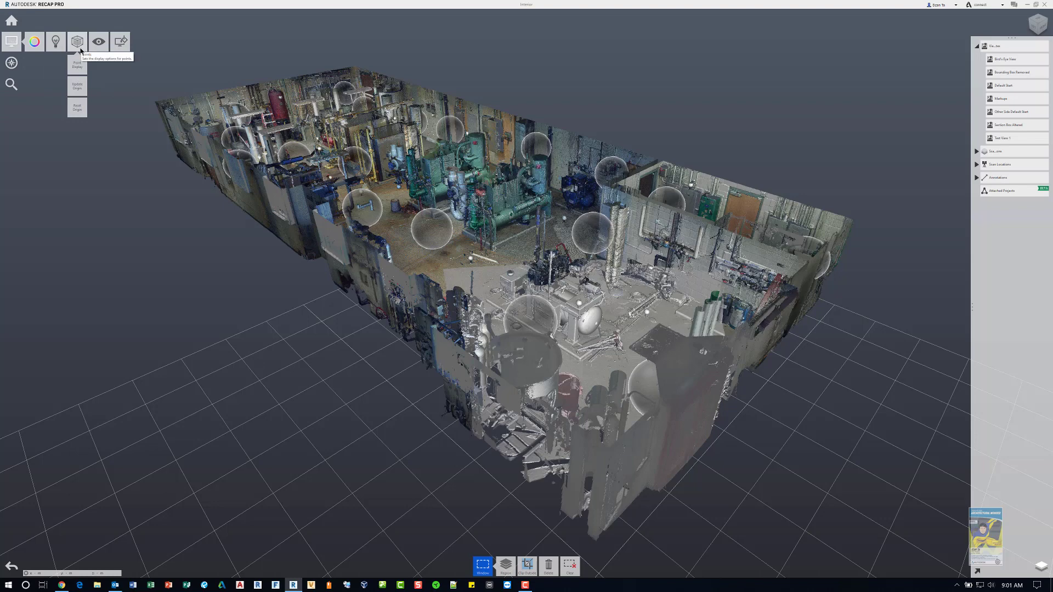
pyautogui.moveTo(78, 67)
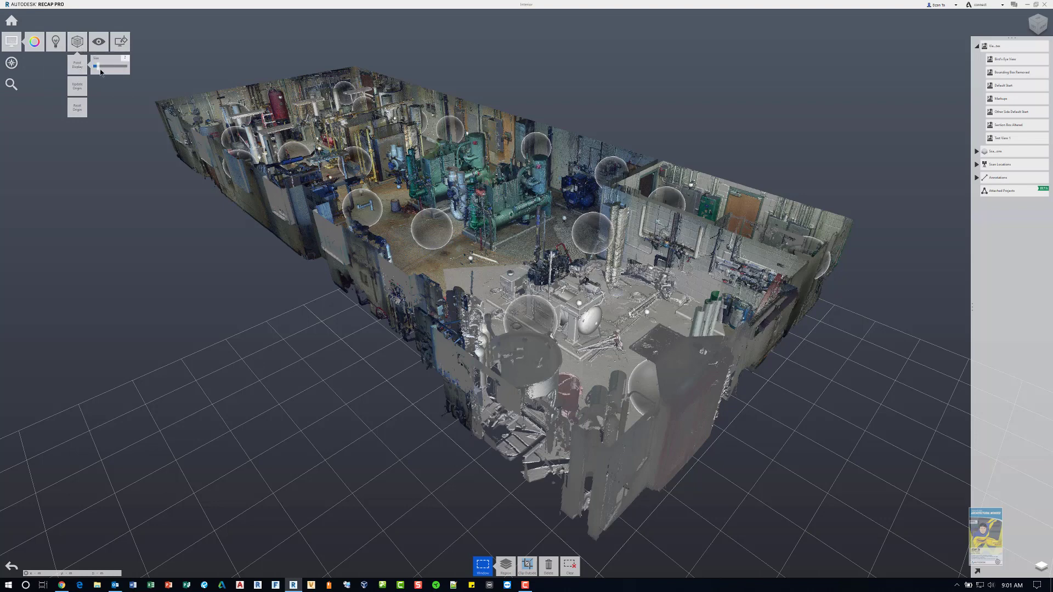
pyautogui.moveTo(98, 70); pyautogui.dragTo(115, 70)
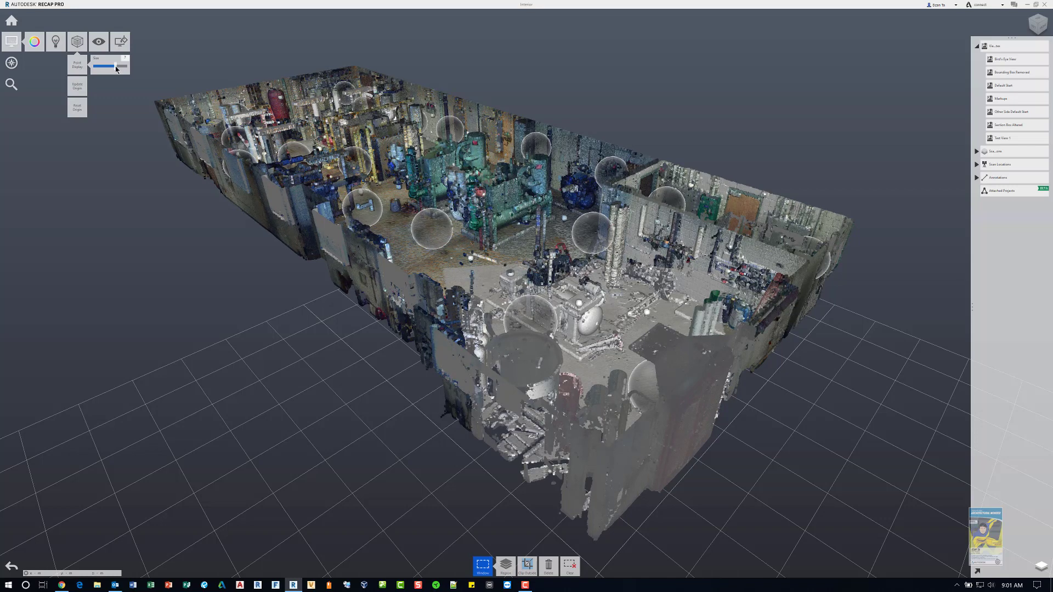
pyautogui.moveTo(116, 68); pyautogui.dragTo(97, 67)
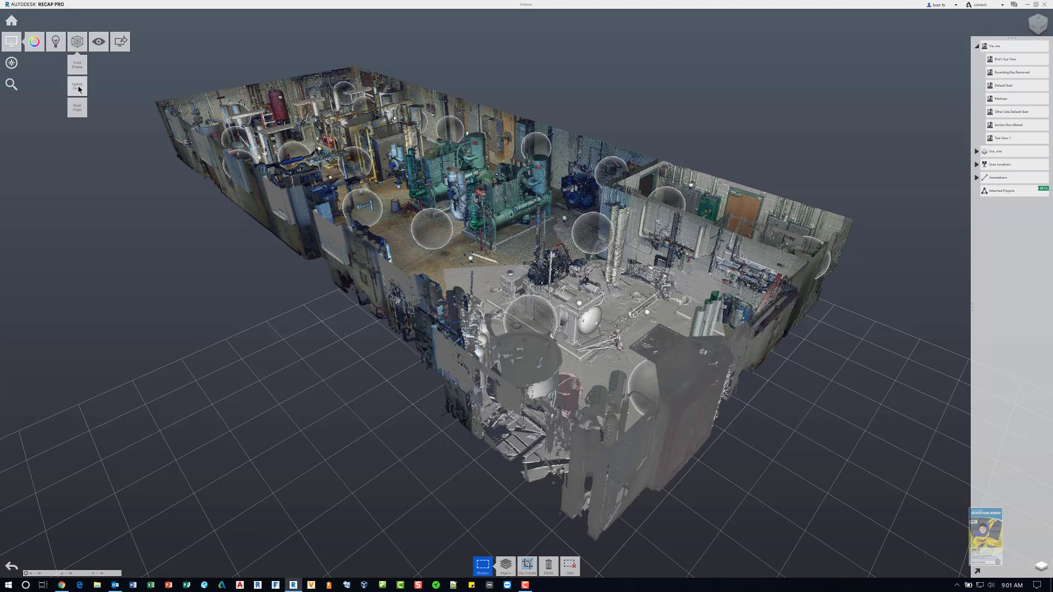
# - Hide the mirror balls, show them again and make them more transparent
pyautogui.moveTo(98, 43)
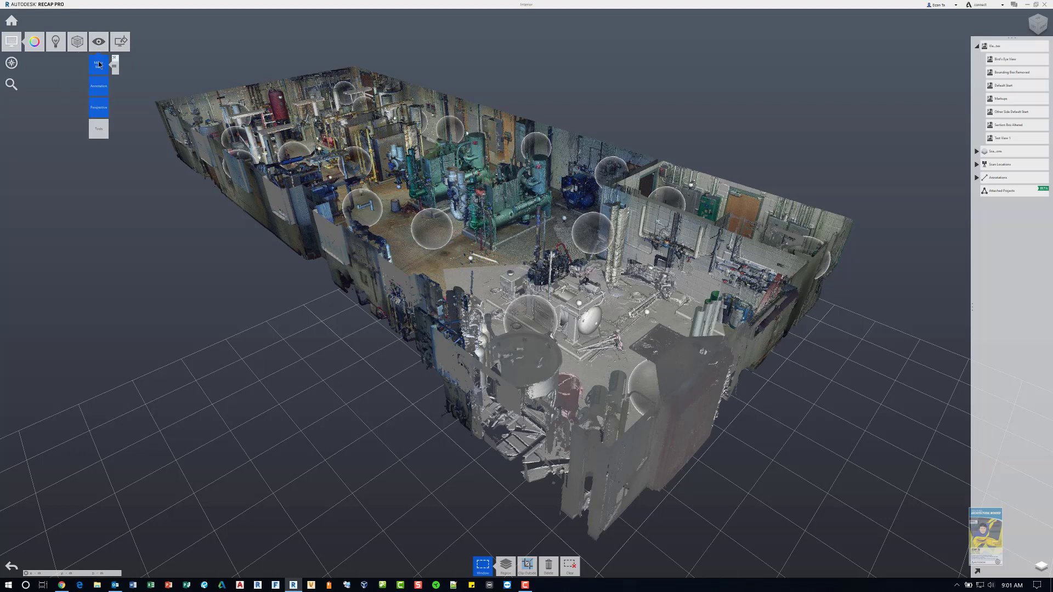
pyautogui.click(99, 64)
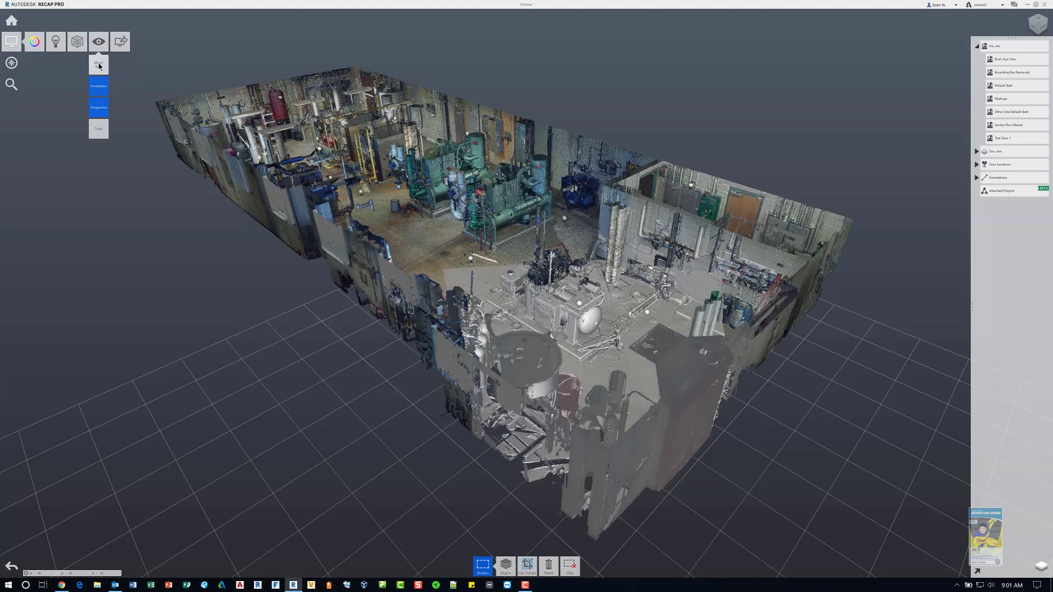
pyautogui.click(99, 65)
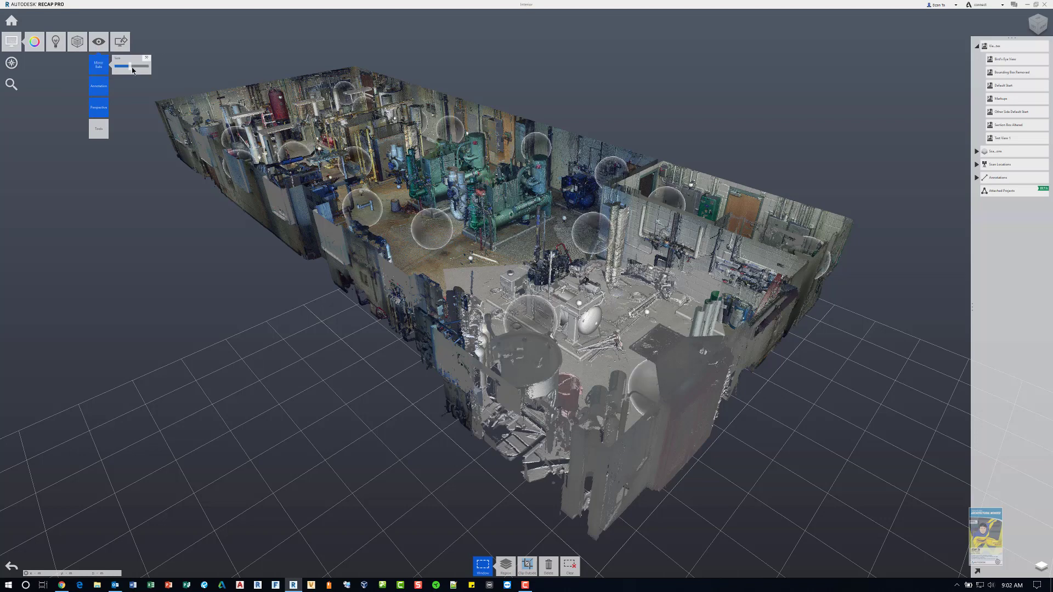
pyautogui.moveTo(132, 67); pyautogui.dragTo(124, 67)
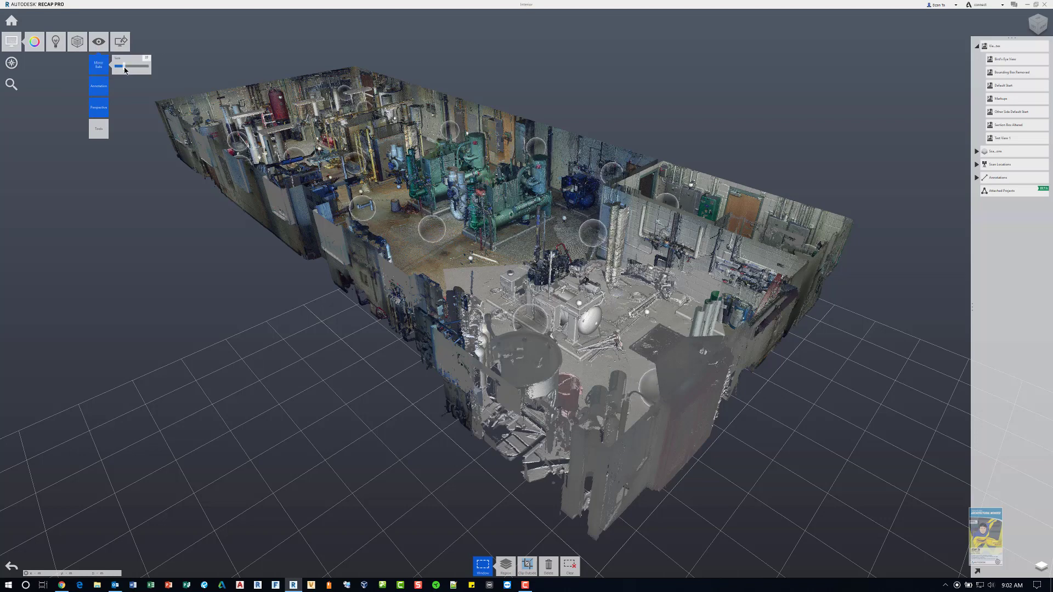
# - Toggle the display of the measurement annotations, leaving them shown on the point cloud
pyautogui.moveTo(102, 91)
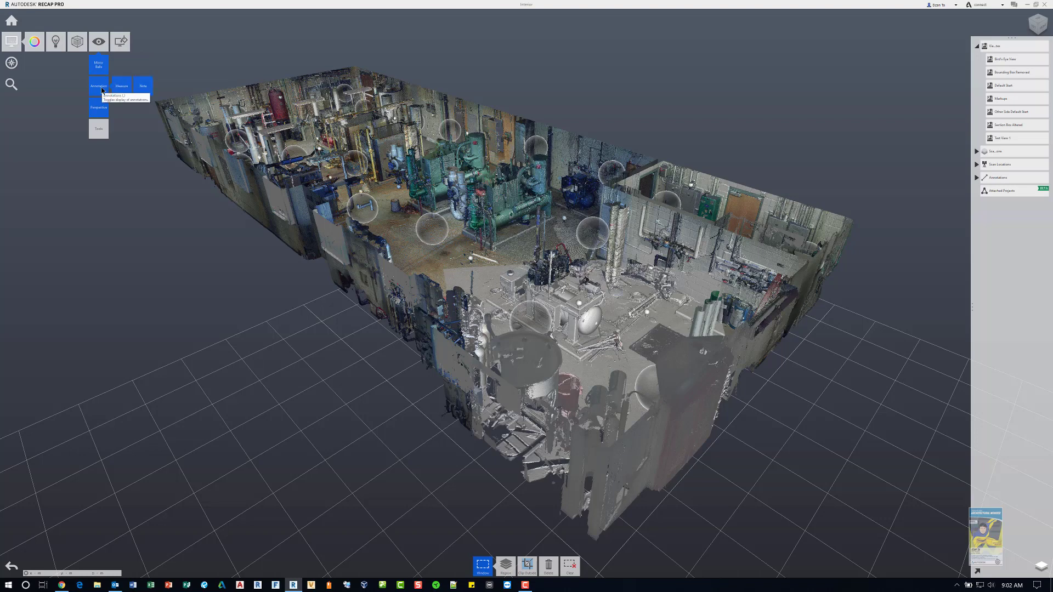
pyautogui.click(126, 88)
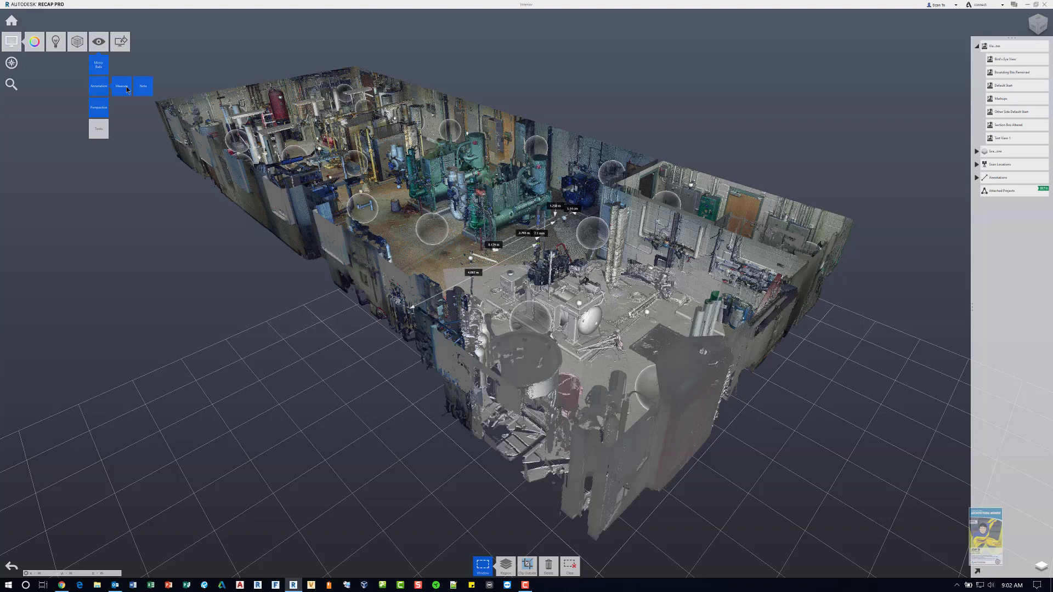
pyautogui.click(127, 89)
pyautogui.click(127, 90)
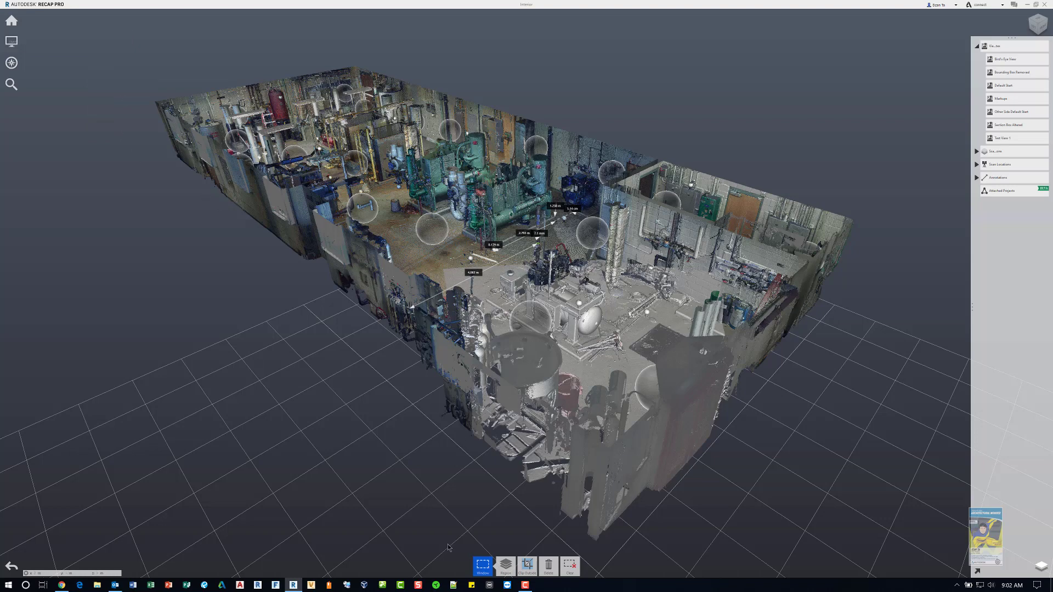
# - Clear the point selection and reset the limit box to bring back the full scan including its ceiling
pyautogui.moveTo(534, 565)
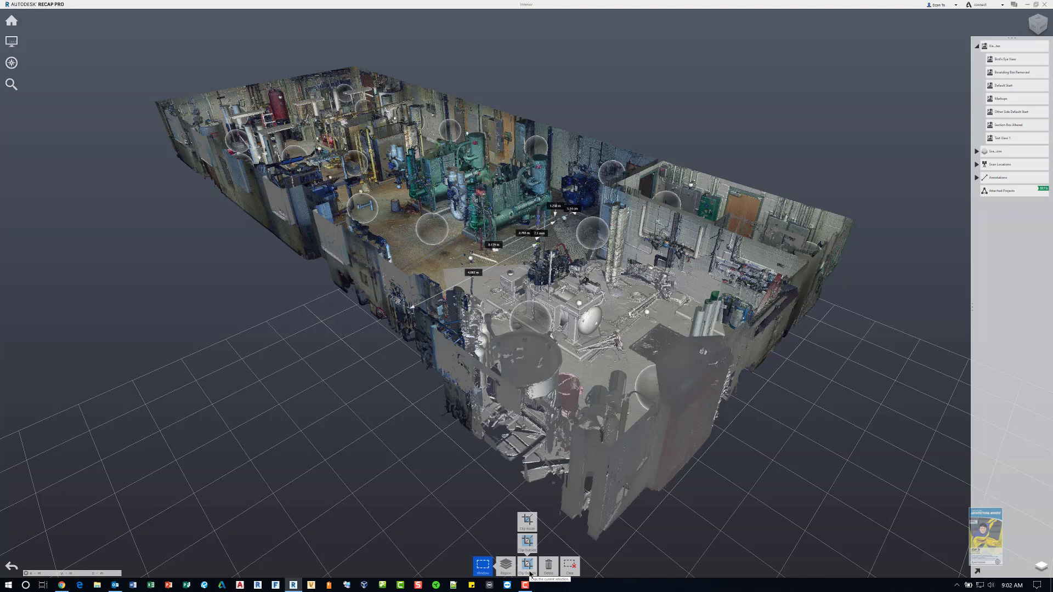
pyautogui.click(571, 568)
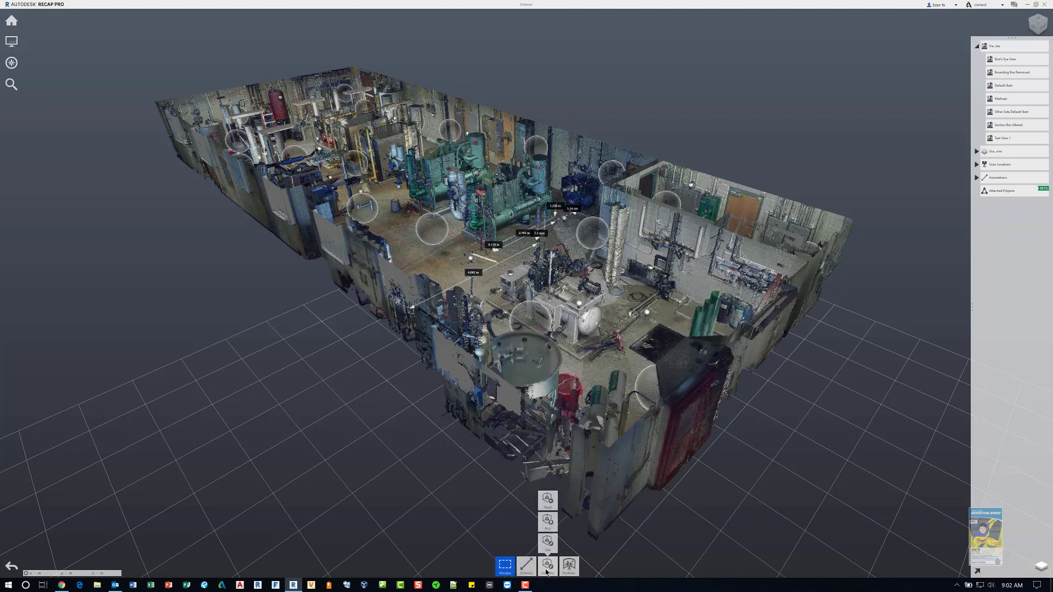
pyautogui.click(547, 502)
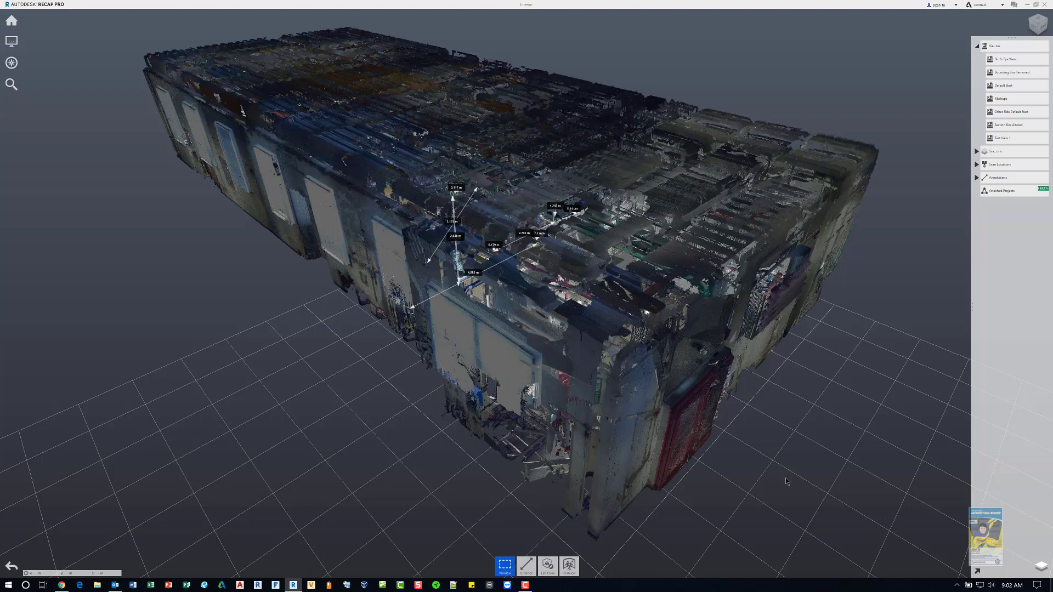
pyautogui.scroll(-2, 785, 478)
pyautogui.scroll(2, 777, 453)
pyautogui.scroll(-2, 778, 453)
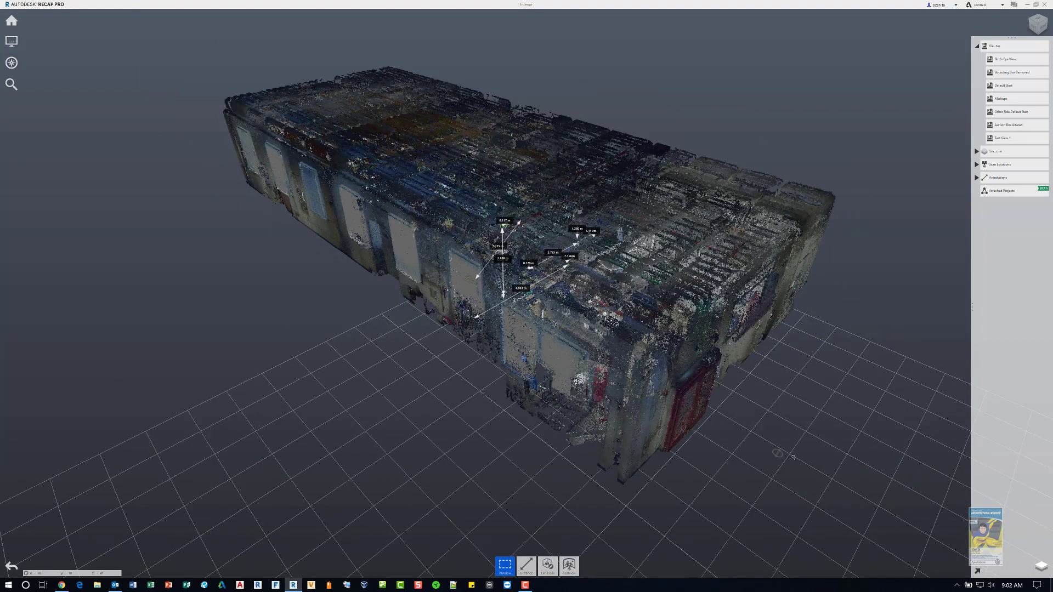
pyautogui.moveTo(792, 456); pyautogui.dragTo(757, 422)
# - Start editing the limit box and lower its top face to cut the ceiling off the scan
pyautogui.moveTo(548, 566)
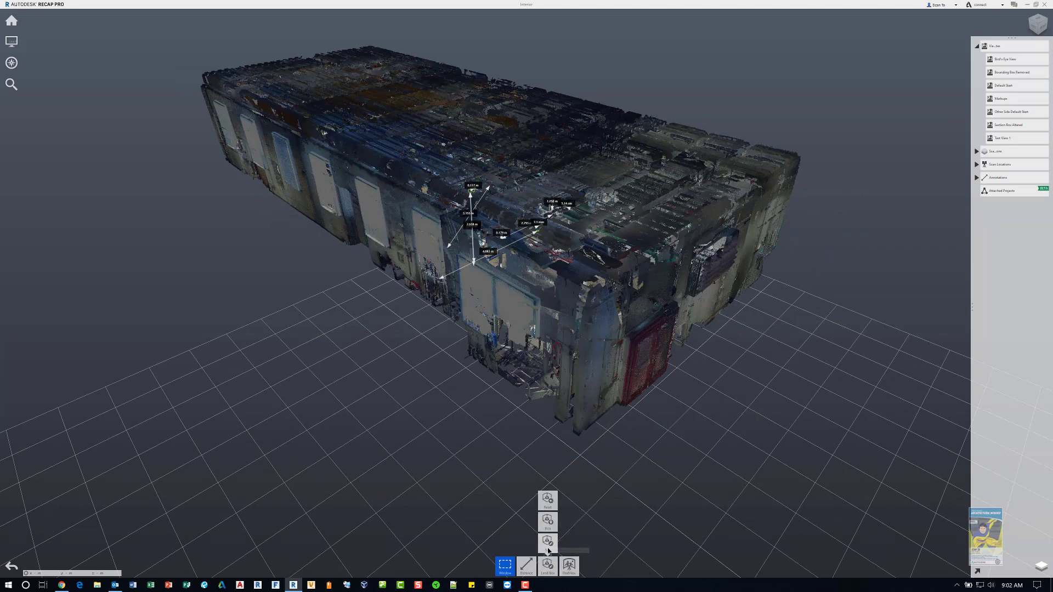
pyautogui.click(547, 521)
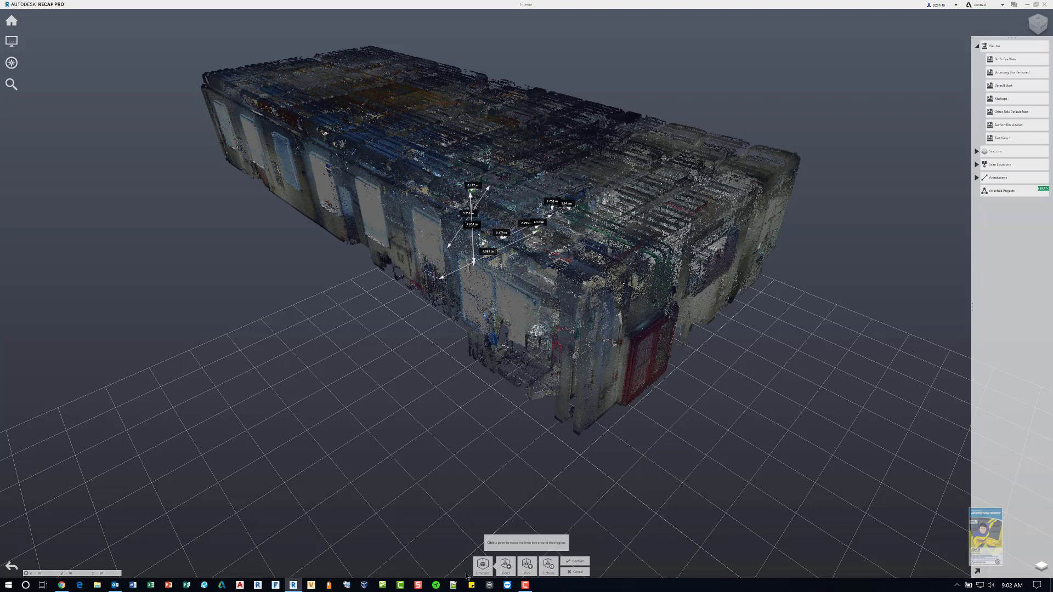
pyautogui.click(526, 570)
pyautogui.scroll(-2, 752, 412)
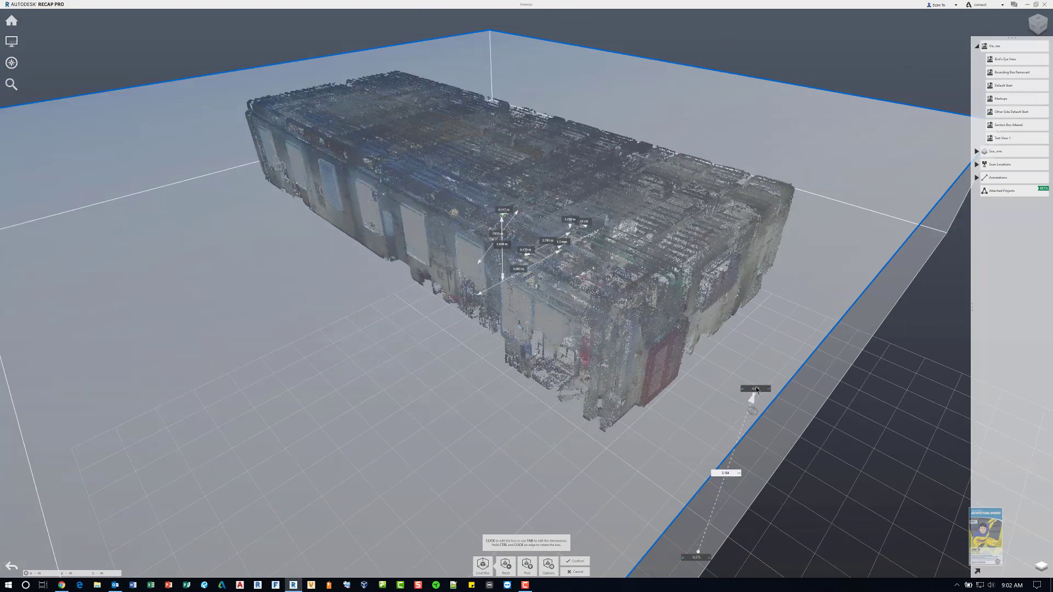
pyautogui.scroll(-3, 824, 387)
pyautogui.scroll(2, 825, 386)
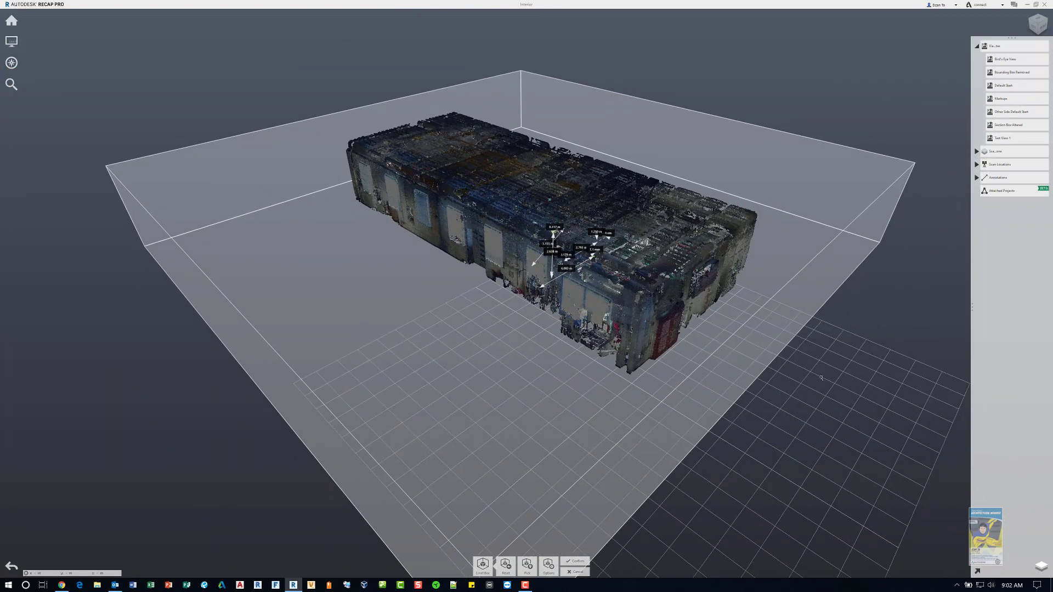
pyautogui.scroll(-2, 825, 387)
pyautogui.moveTo(825, 387); pyautogui.dragTo(783, 353)
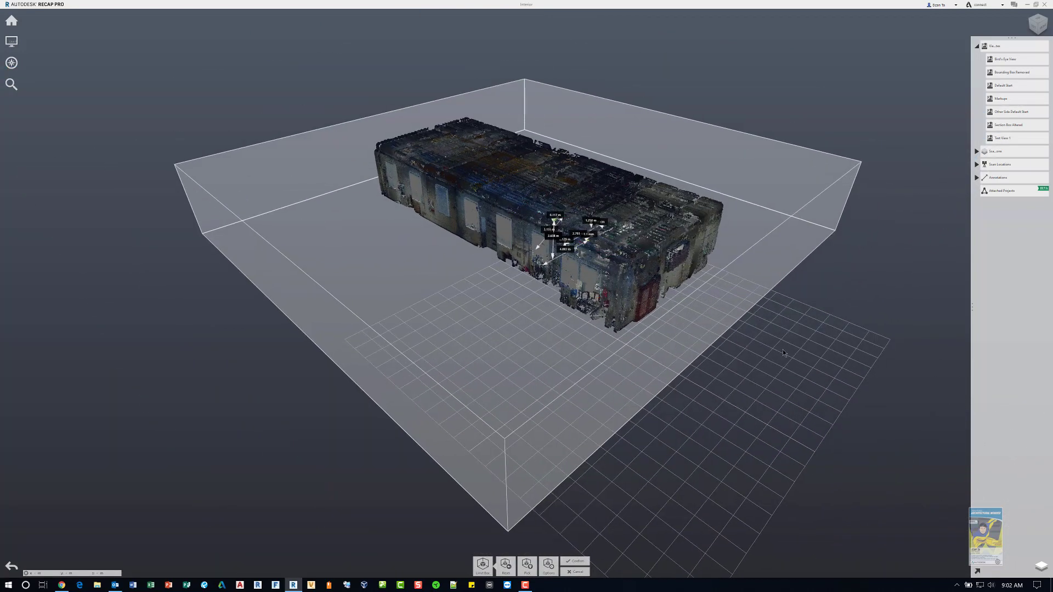
pyautogui.moveTo(715, 416); pyautogui.dragTo(733, 405)
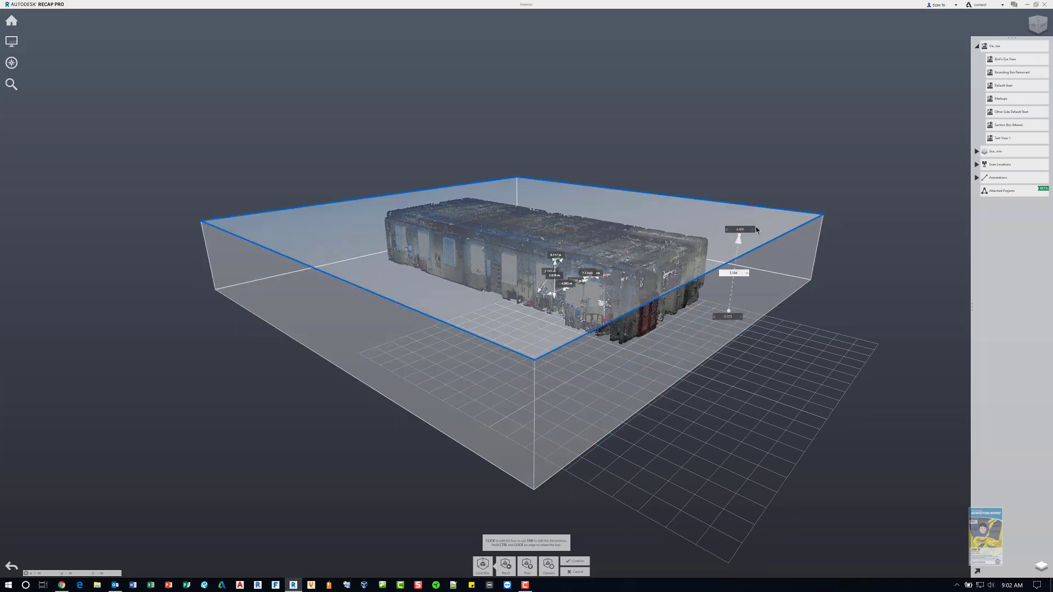
pyautogui.moveTo(757, 229); pyautogui.dragTo(752, 258)
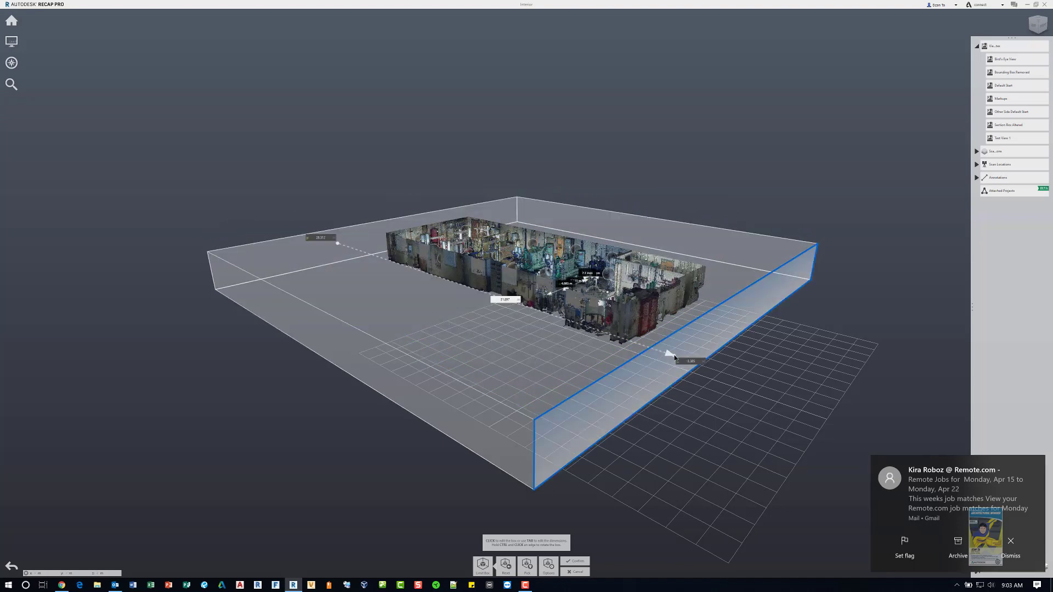
# - Pull the limit box's near end face and the adjacent long side inward to trim the outer walls of the building
pyautogui.moveTo(673, 356); pyautogui.dragTo(597, 328)
pyautogui.moveTo(379, 359); pyautogui.dragTo(565, 288)
pyautogui.keyDown('shift'); pyautogui.moveTo(525, 336); pyautogui.dragTo(586, 409, button='middle'); pyautogui.keyUp('shift')
pyautogui.keyDown('shift'); pyautogui.moveTo(454, 425); pyautogui.dragTo(686, 431, button='middle'); pyautogui.keyUp('shift')
pyautogui.scroll(2, 685, 430)
# - Pull the limit box's far end and remaining long side in to the equipment area, and confirm the box
pyautogui.moveTo(534, 437); pyautogui.dragTo(554, 366)
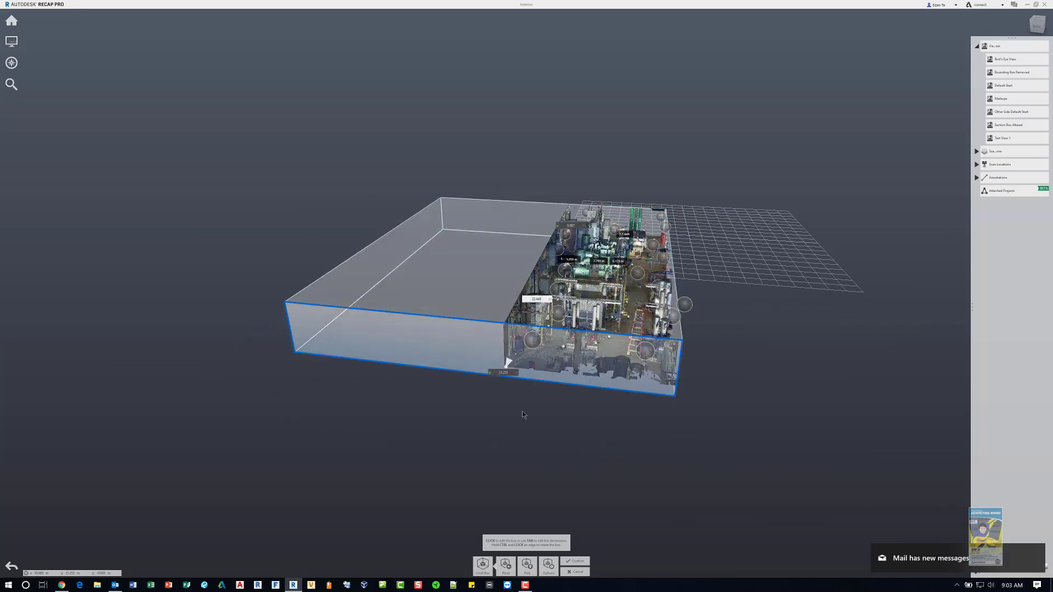
pyautogui.keyDown('shift'); pyautogui.moveTo(515, 428); pyautogui.dragTo(483, 430, button='middle'); pyautogui.keyUp('shift')
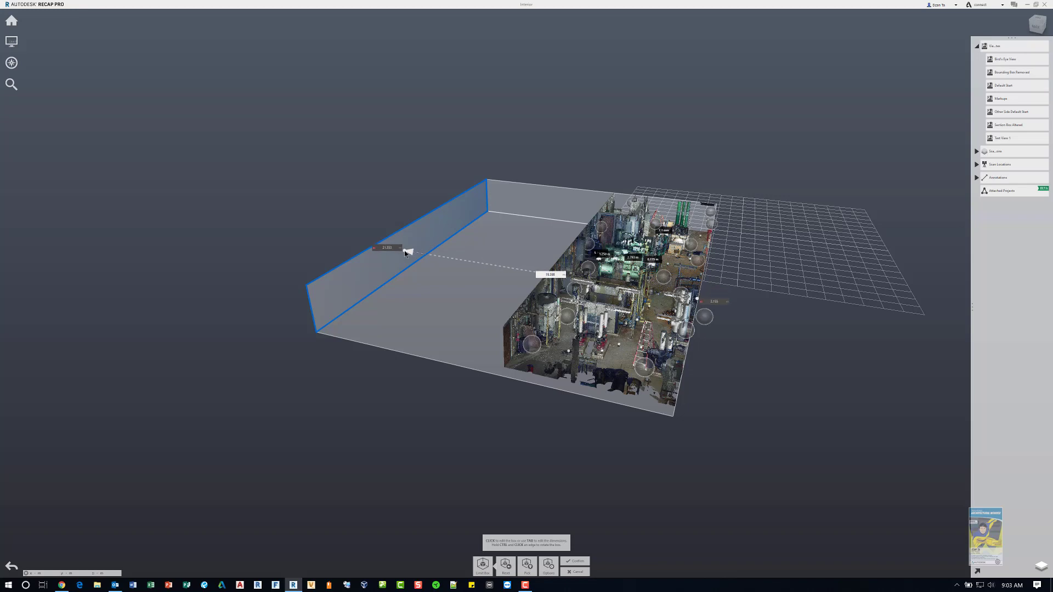
pyautogui.moveTo(367, 271); pyautogui.dragTo(542, 306)
pyautogui.keyDown('shift'); pyautogui.moveTo(691, 394); pyautogui.dragTo(476, 366, button='middle'); pyautogui.keyUp('shift')
pyautogui.moveTo(692, 393); pyautogui.dragTo(556, 549)
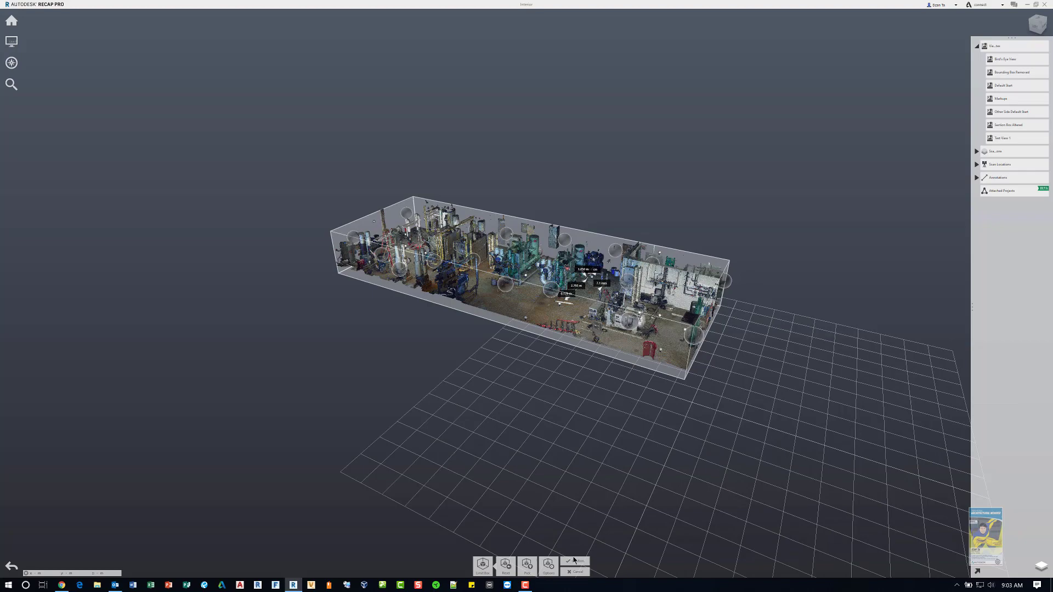
pyautogui.click(573, 560)
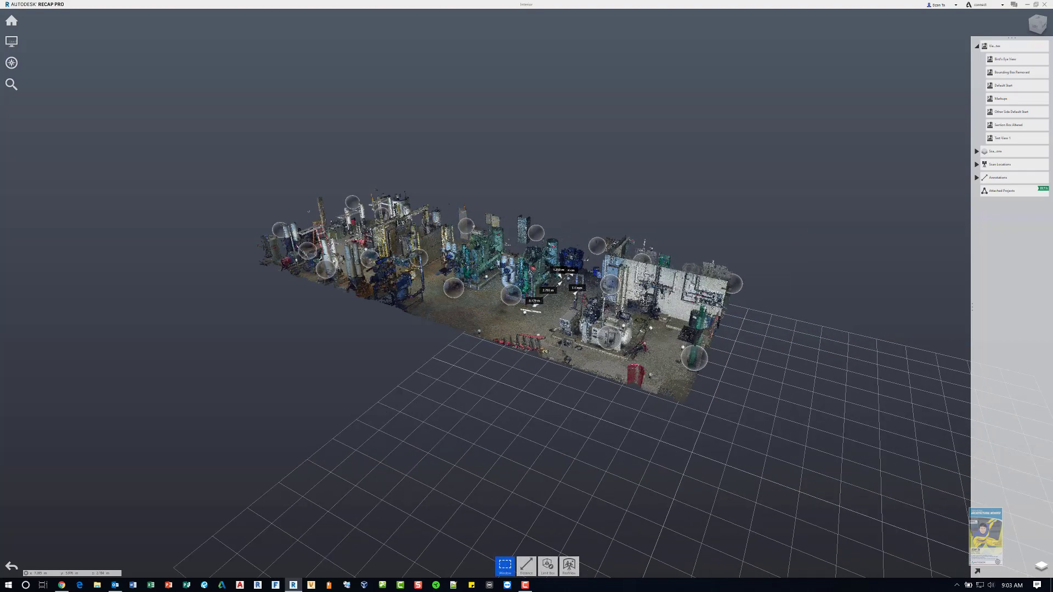
# - Enter the RealView panorama of the scan location beside the white tank and red barrel
pyautogui.scroll(6, 670, 275)
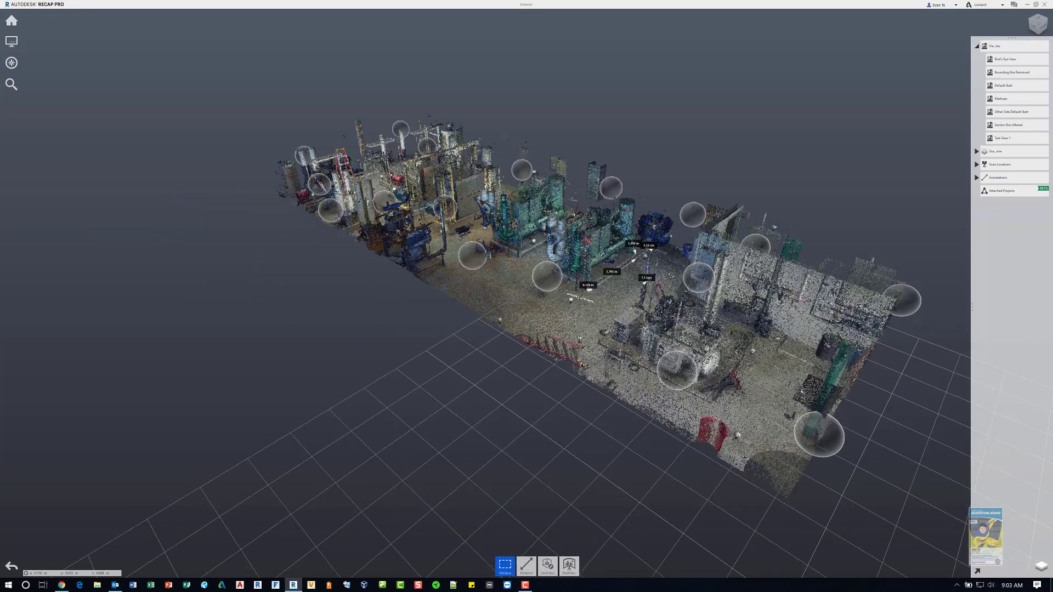
pyautogui.keyDown('shift'); pyautogui.moveTo(671, 275); pyautogui.dragTo(609, 430, button='middle'); pyautogui.keyUp('shift')
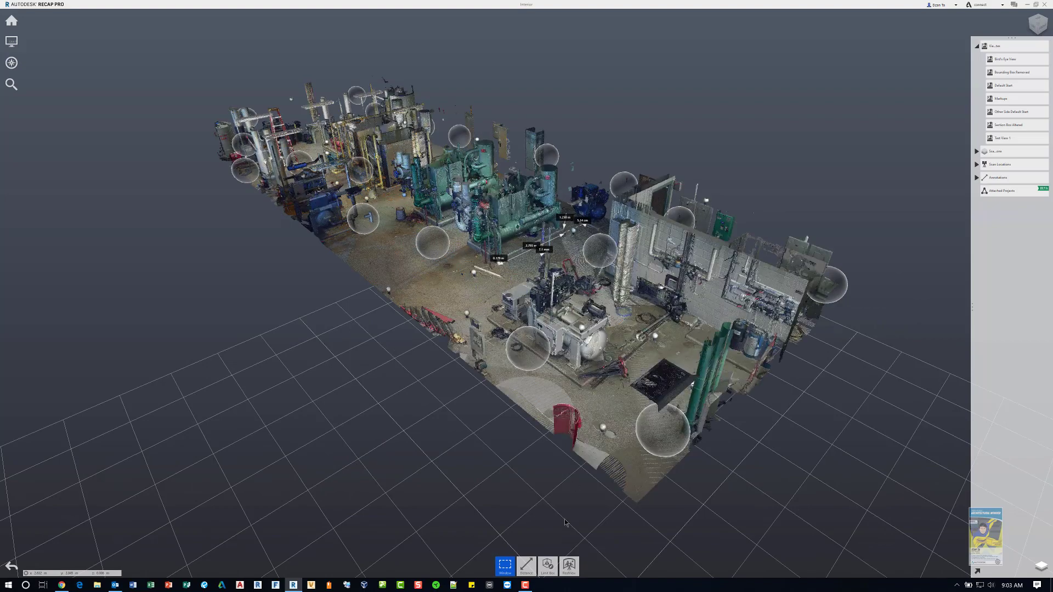
pyautogui.click(568, 567)
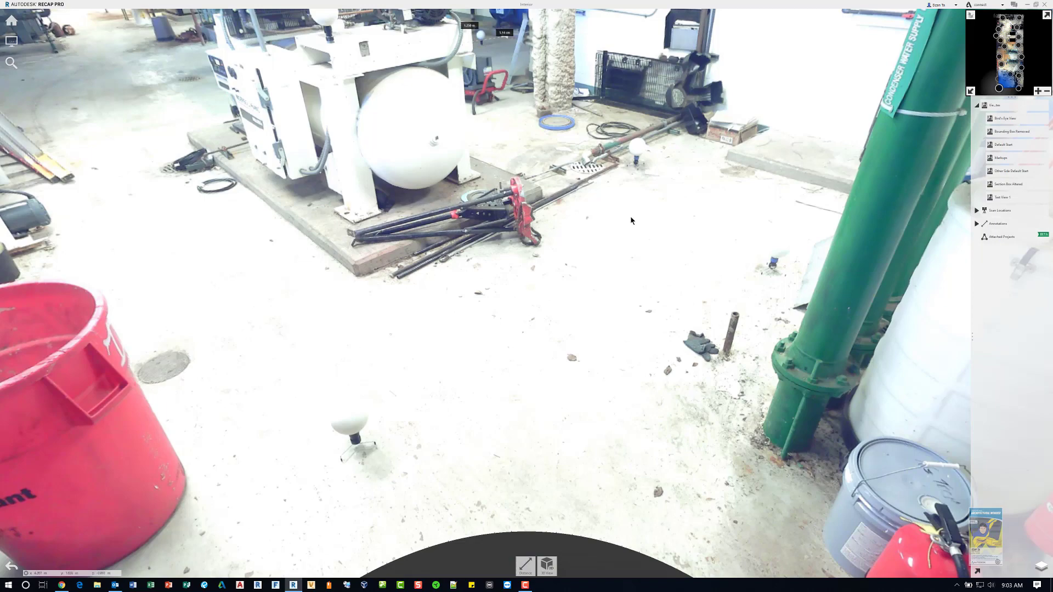
pyautogui.moveTo(631, 220); pyautogui.dragTo(840, 307)
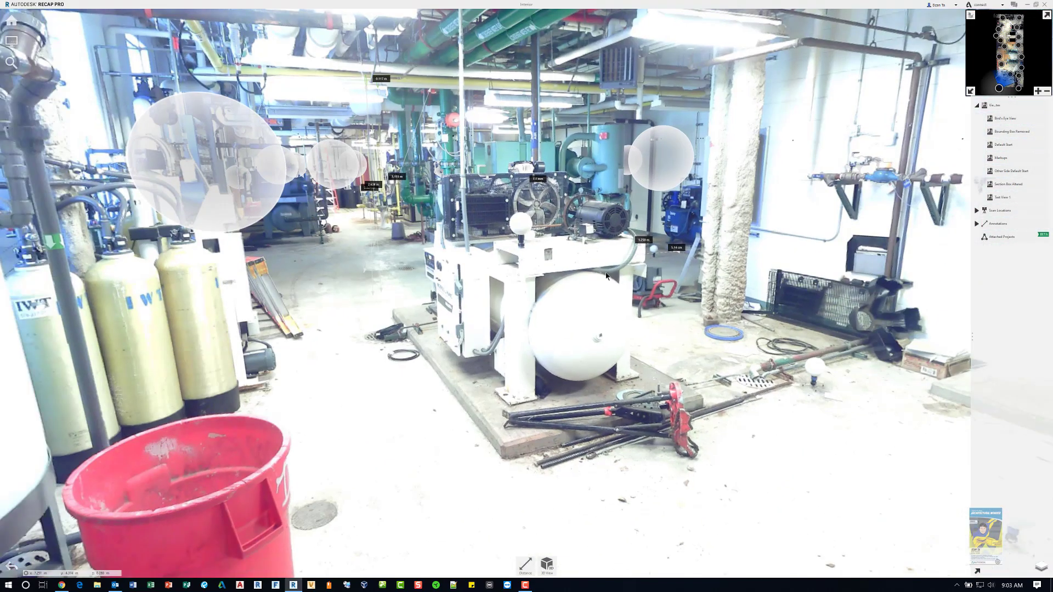
pyautogui.moveTo(653, 315); pyautogui.dragTo(748, 315)
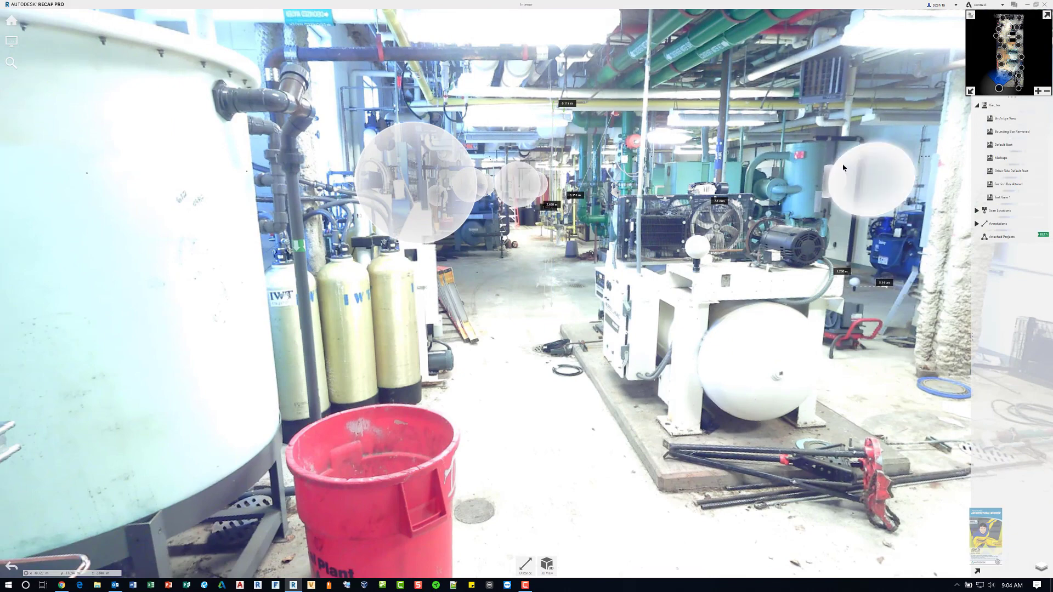
# - Move to the scan location further down the aisle and examine the surrounding chillers, overhead pipes and electrical cabinets
pyautogui.click(525, 184)
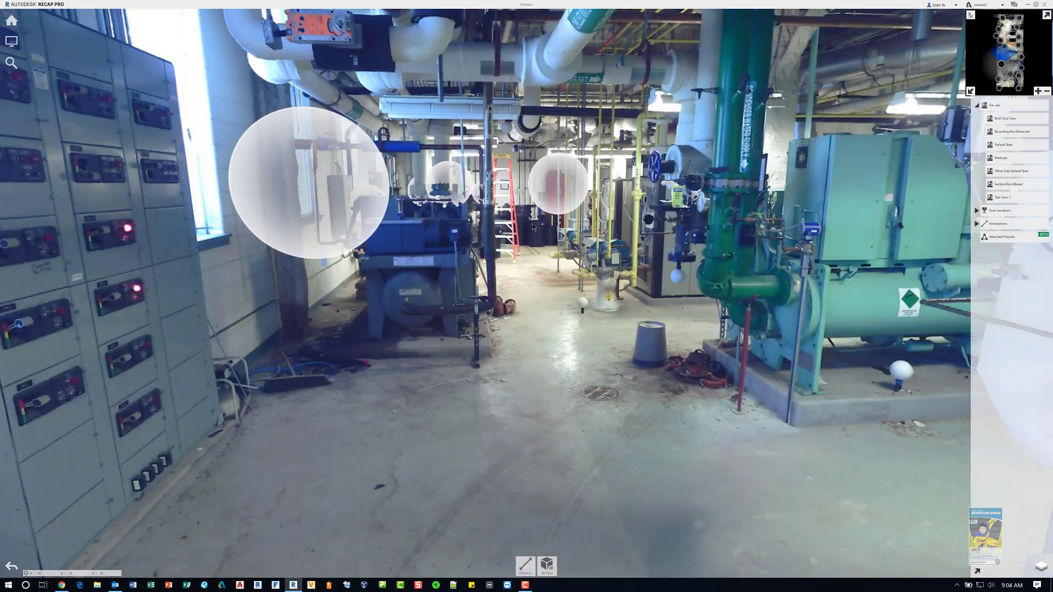
pyautogui.moveTo(615, 353)
pyautogui.mouseDown()
pyautogui.moveTo(426, 306)
pyautogui.moveTo(230, 277)
pyautogui.mouseUp()
pyautogui.moveTo(553, 277); pyautogui.dragTo(338, 298)
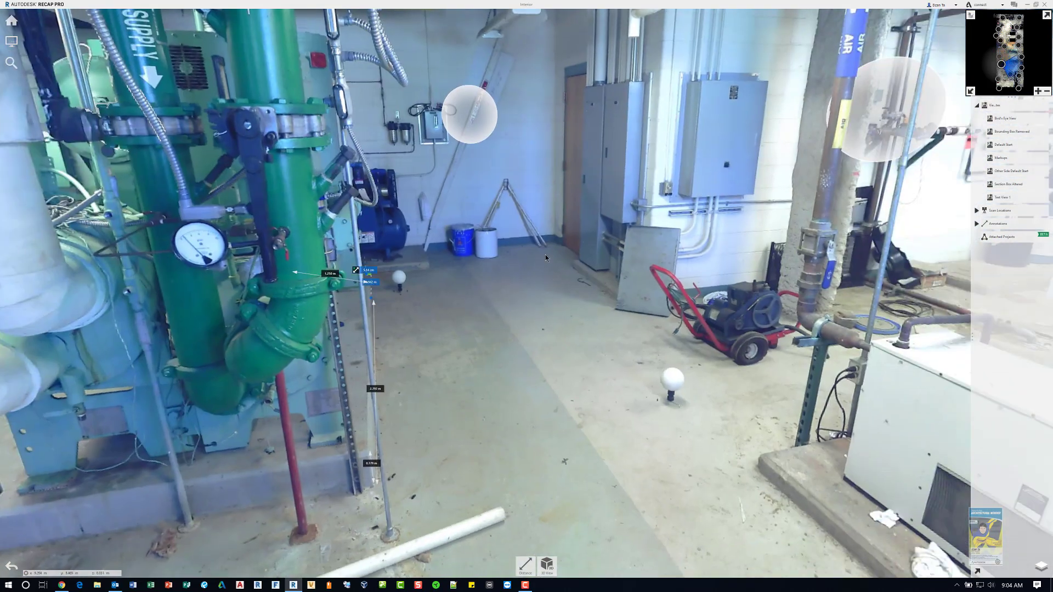
pyautogui.moveTo(546, 255); pyautogui.dragTo(327, 287)
pyautogui.moveTo(638, 238); pyautogui.dragTo(430, 251)
pyautogui.moveTo(629, 323); pyautogui.dragTo(741, 524)
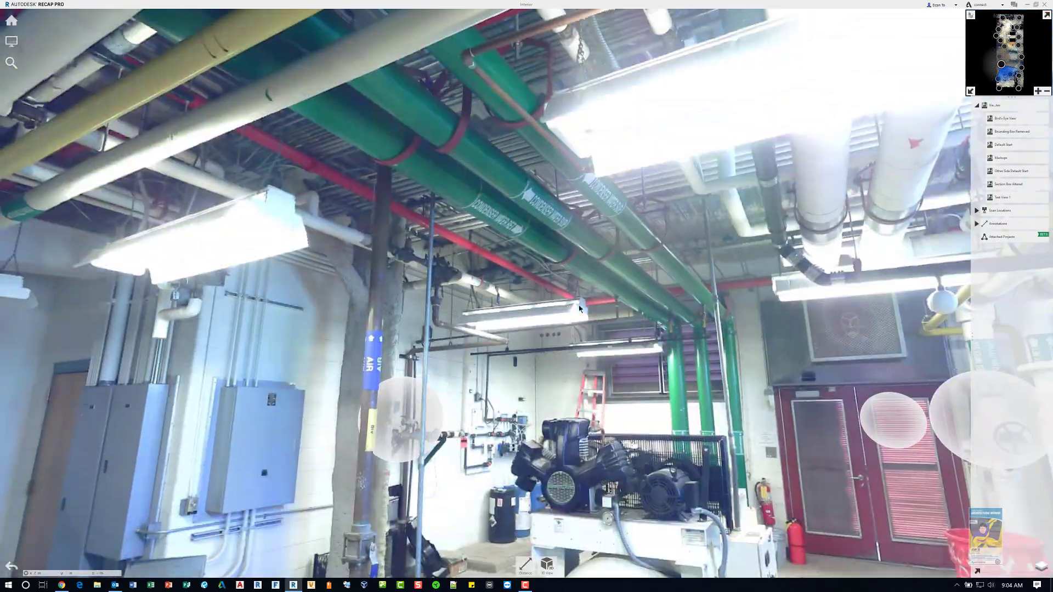
pyautogui.moveTo(541, 233); pyautogui.dragTo(795, 212)
pyautogui.moveTo(465, 409); pyautogui.dragTo(675, 249)
pyautogui.moveTo(380, 353); pyautogui.dragTo(866, 285)
pyautogui.moveTo(438, 337); pyautogui.dragTo(784, 291)
pyautogui.moveTo(594, 360); pyautogui.dragTo(662, 449)
pyautogui.moveTo(545, 414); pyautogui.dragTo(735, 308)
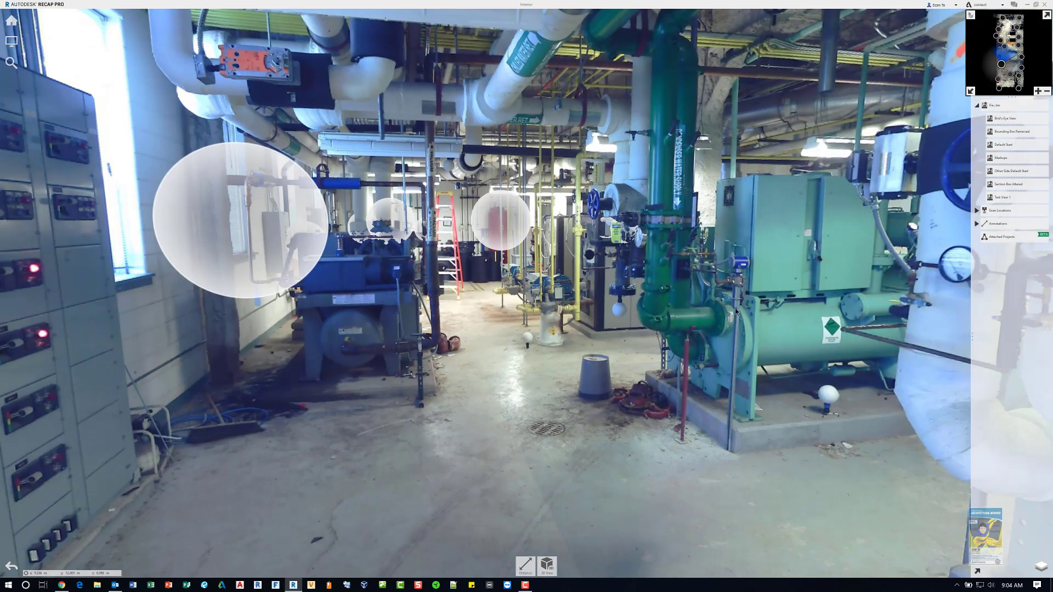
# - Restore the saved Markups view state and inspect the pipe connection highlighted in red
pyautogui.click(1001, 158)
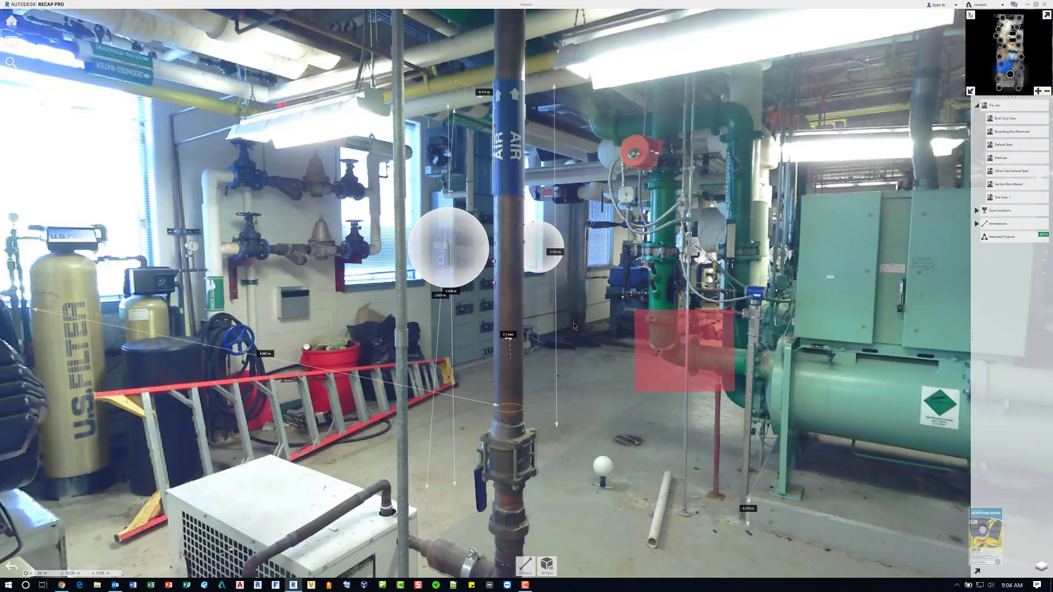
pyautogui.moveTo(588, 397); pyautogui.dragTo(509, 406)
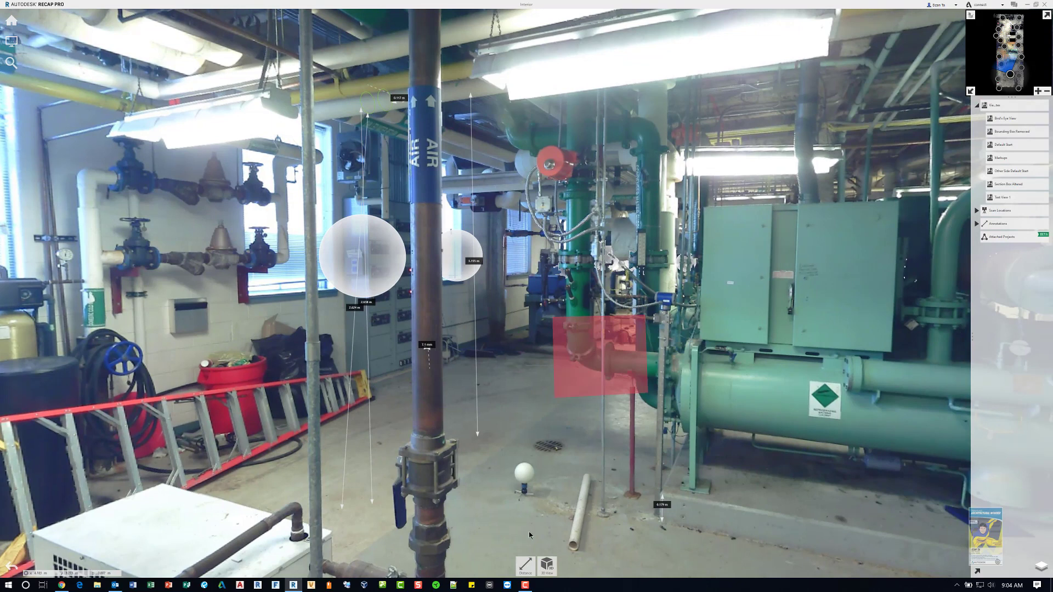
# - Measure a distance on the floor from the corner of the blue compressor's concrete pad towards the grey cabinet
pyautogui.moveTo(527, 567)
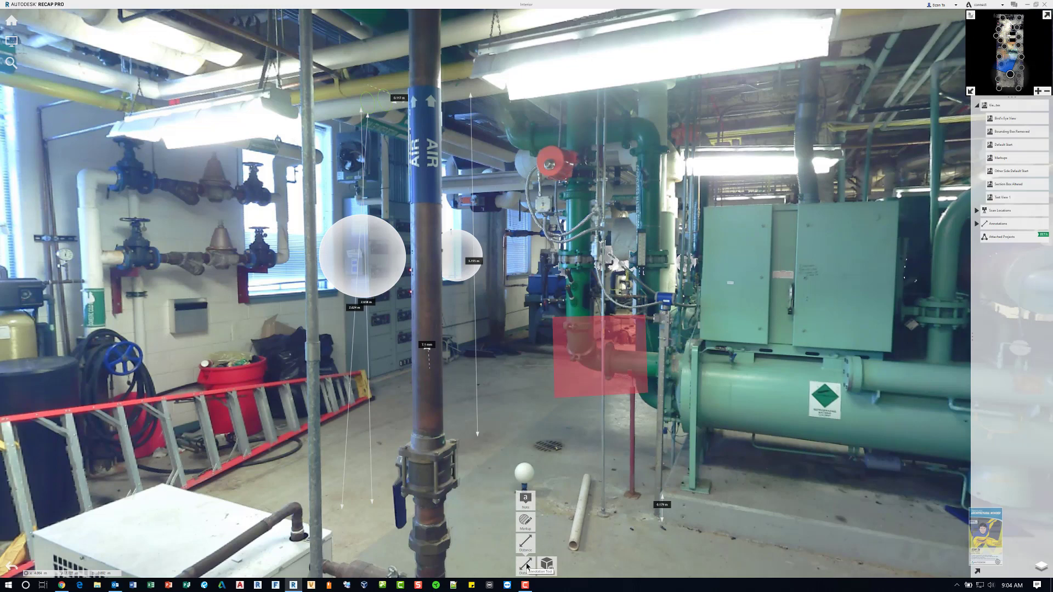
pyautogui.click(526, 565)
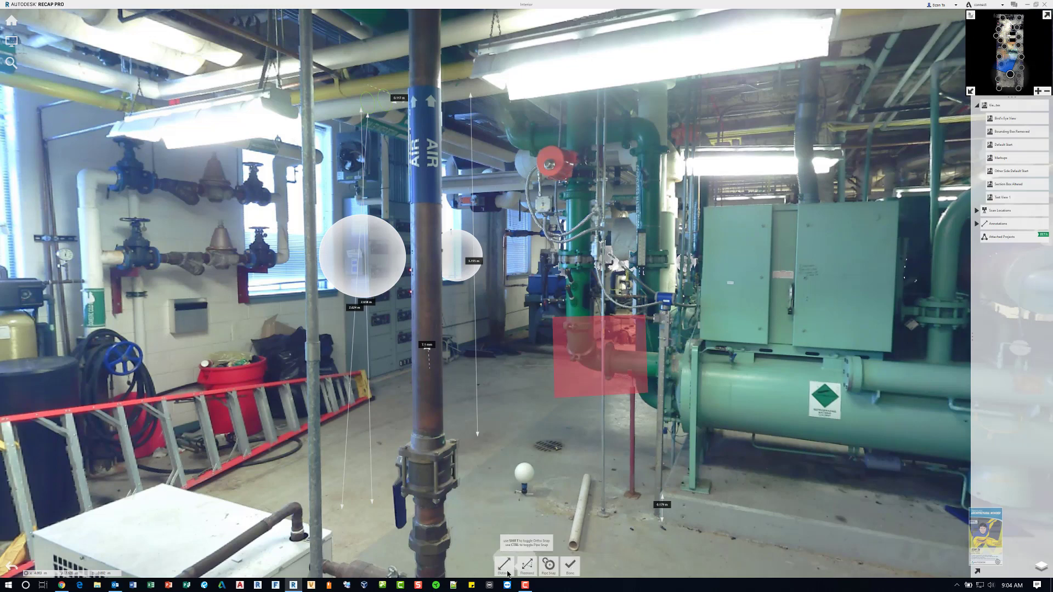
pyautogui.moveTo(530, 573)
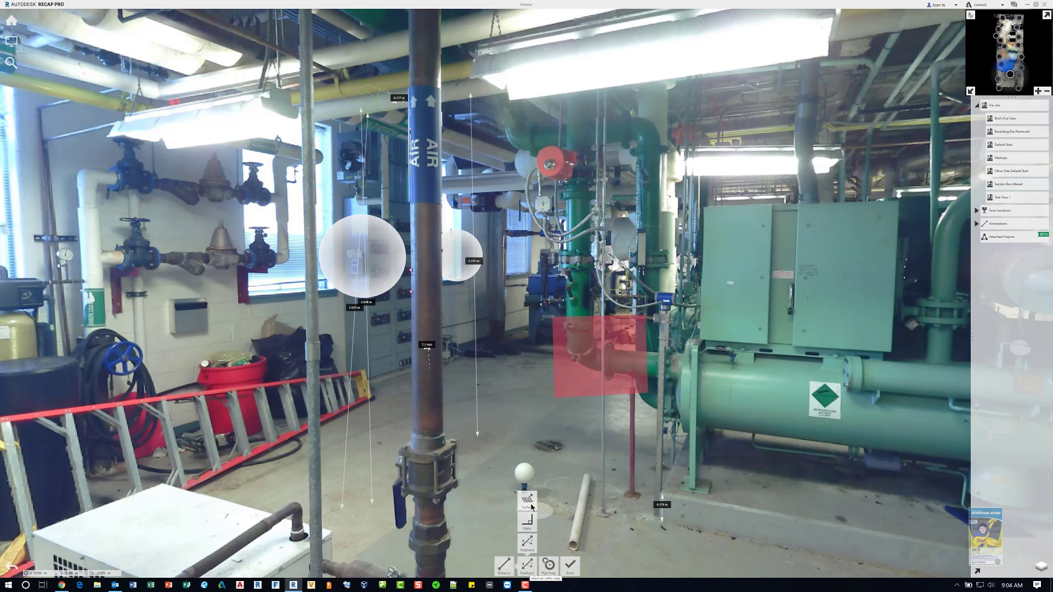
pyautogui.moveTo(529, 523)
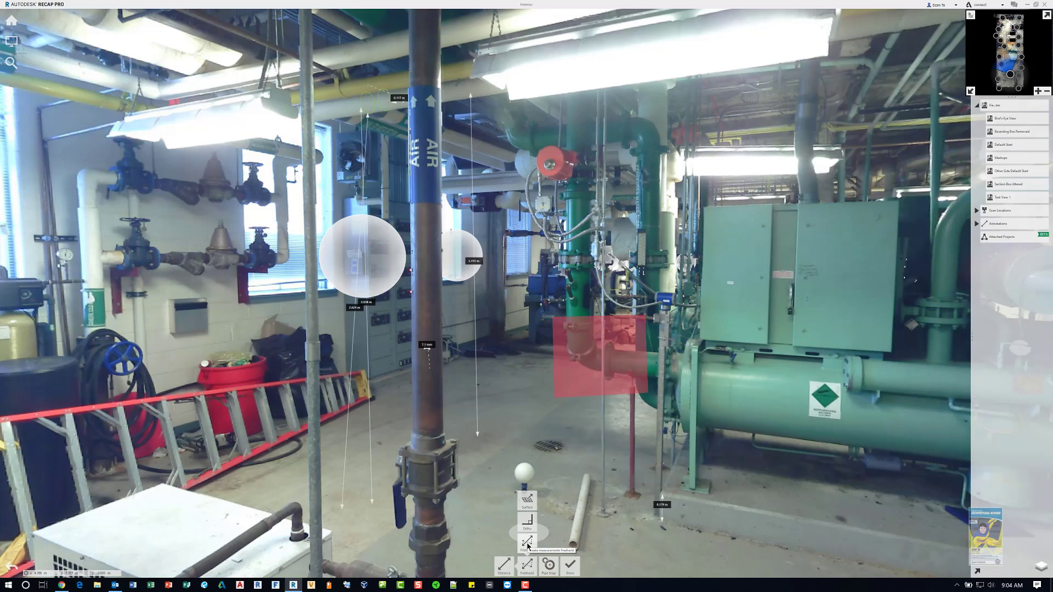
pyautogui.moveTo(600, 456); pyautogui.dragTo(625, 486)
pyautogui.moveTo(642, 395)
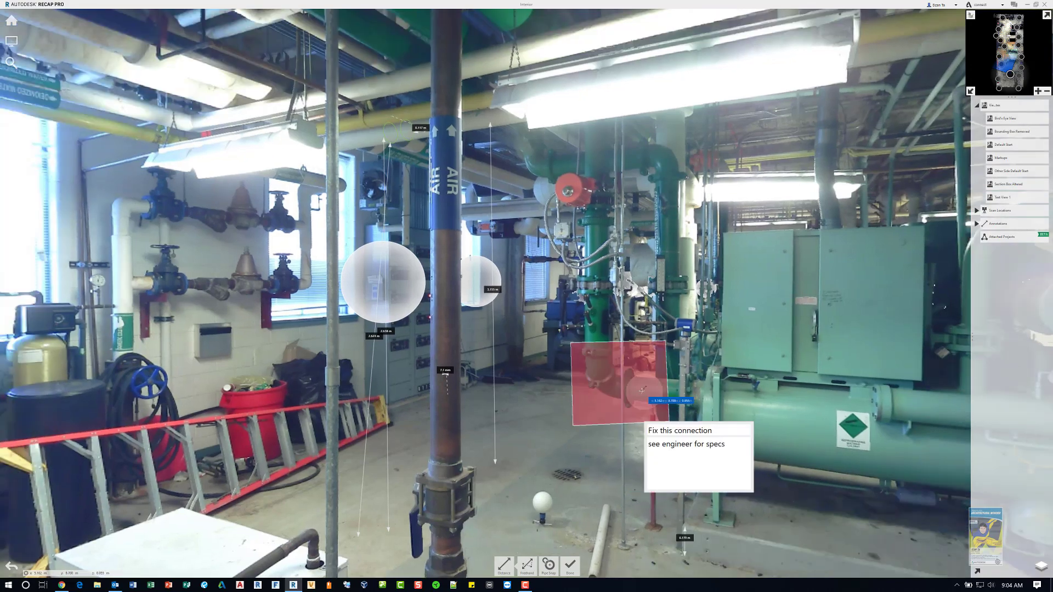
pyautogui.moveTo(642, 395); pyautogui.dragTo(274, 310)
pyautogui.moveTo(545, 332); pyautogui.dragTo(411, 311)
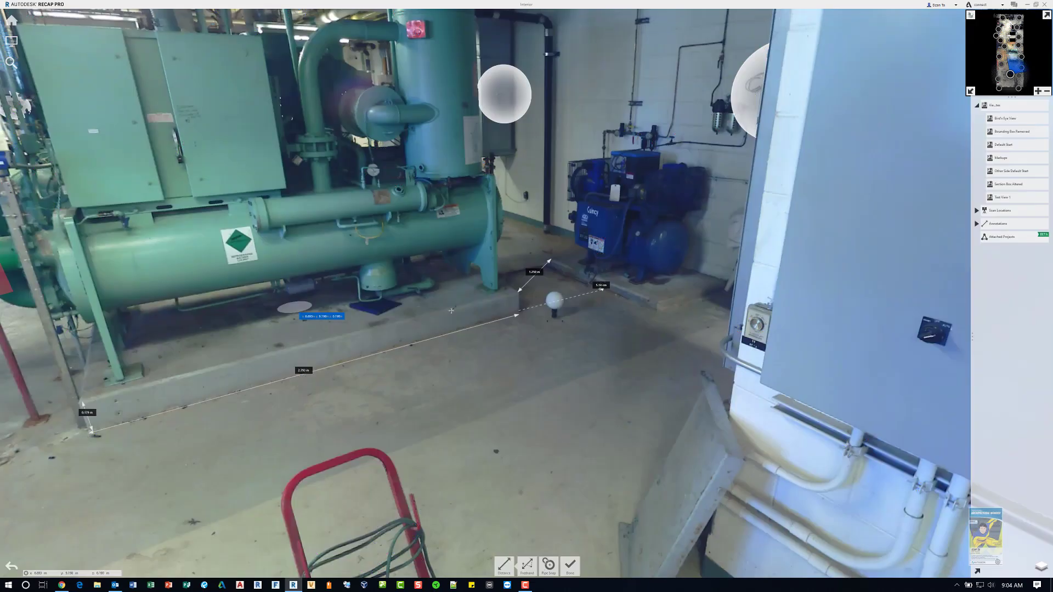
pyautogui.moveTo(503, 318); pyautogui.dragTo(322, 364)
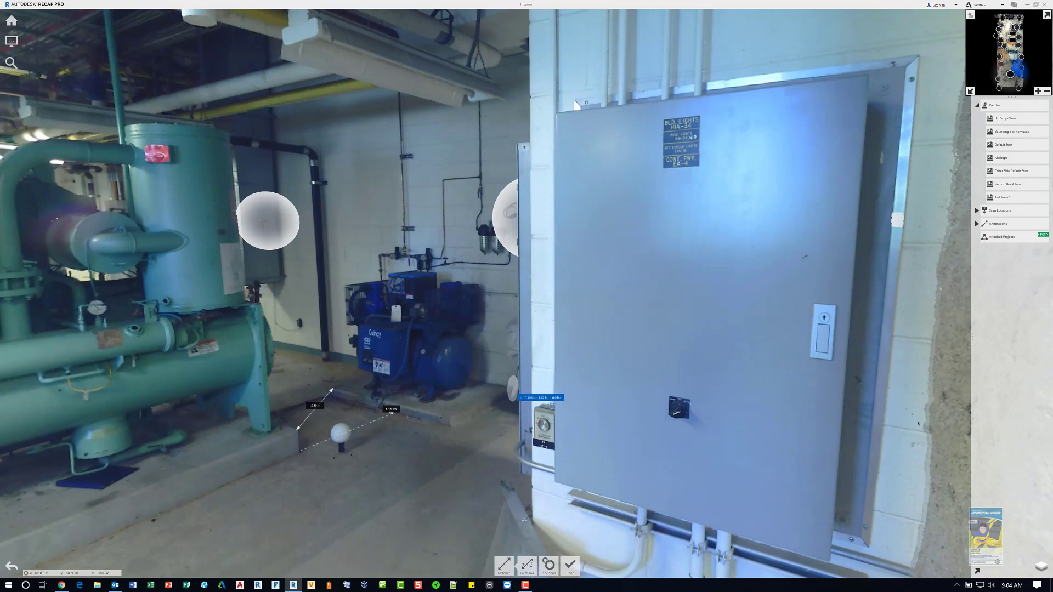
pyautogui.click(525, 563)
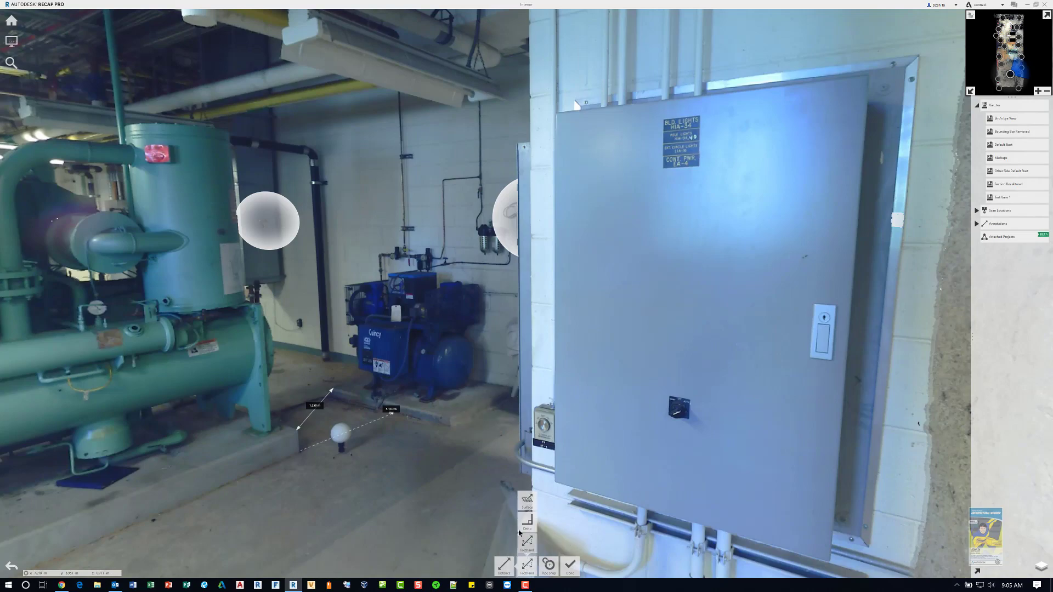
pyautogui.click(451, 418)
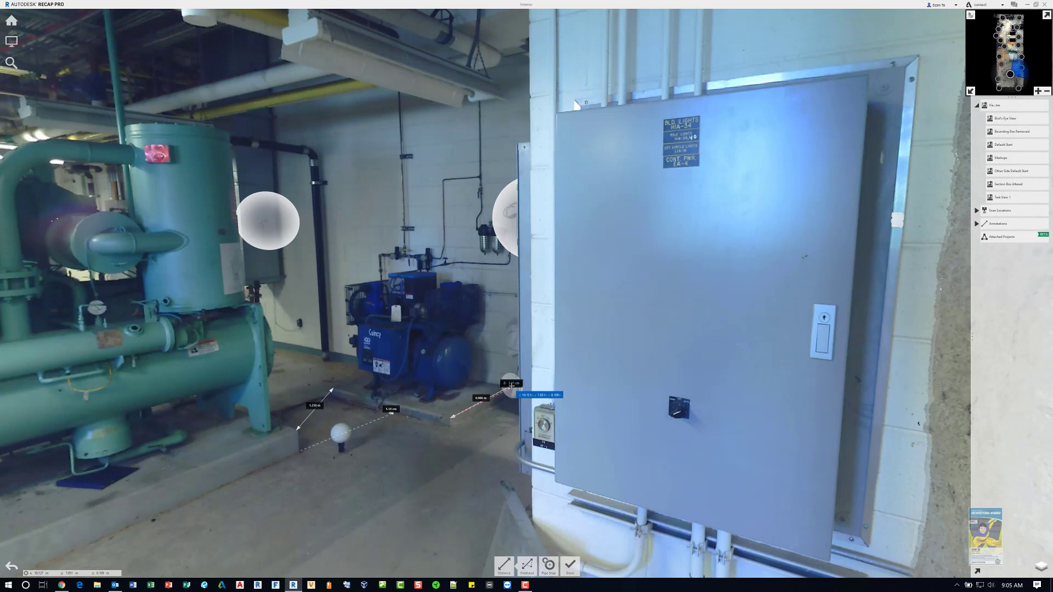
pyautogui.click(511, 386)
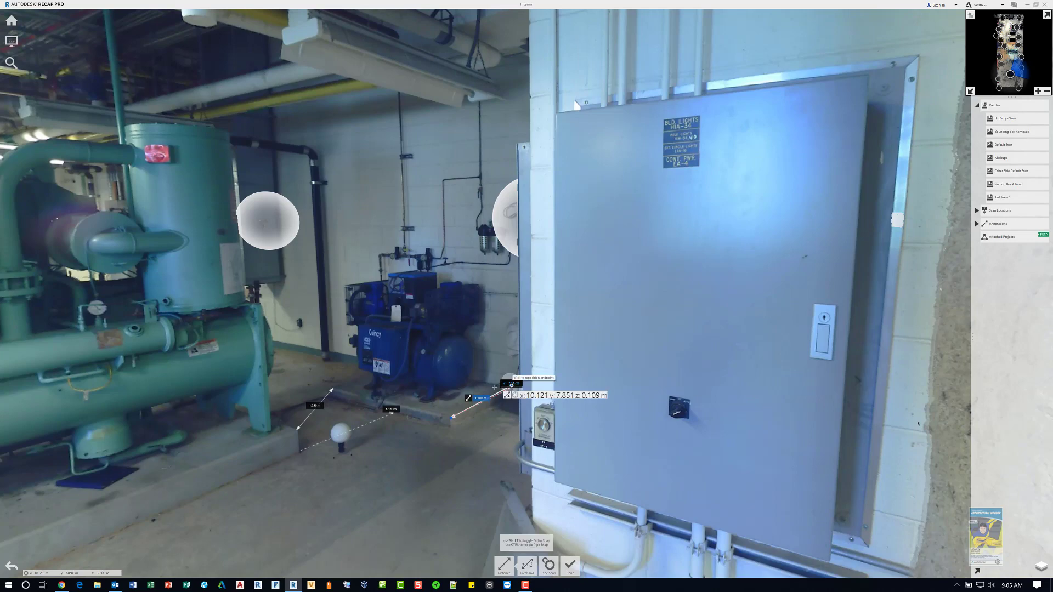
# - Enable Pipe Snap and measure a distance from the overhead piping beside the AIR pipe down to the floor near the drain
pyautogui.scroll(2, 494, 386)
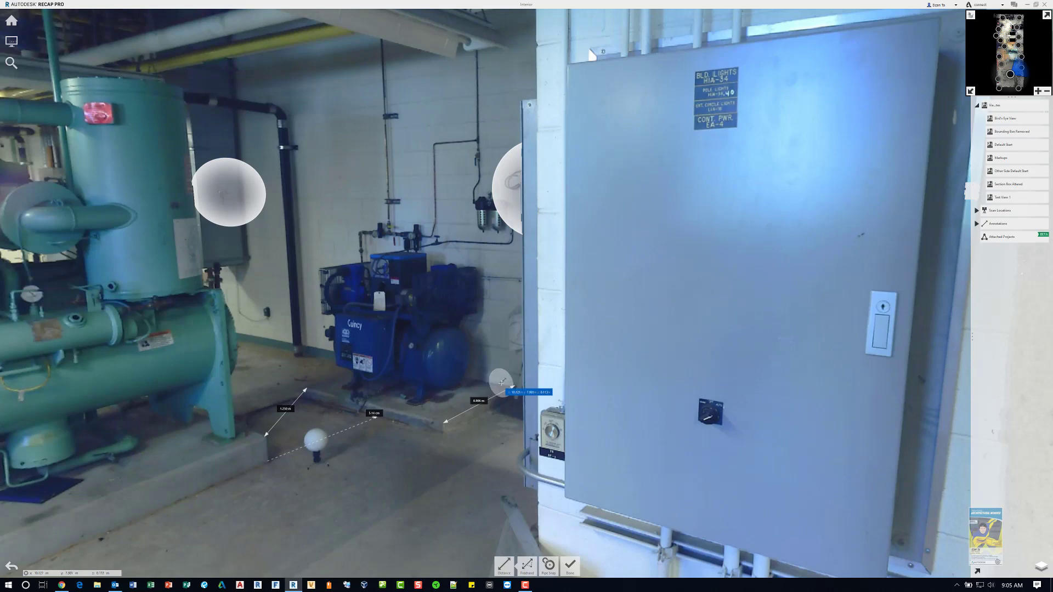
pyautogui.scroll(-1, 501, 384)
pyautogui.moveTo(529, 570)
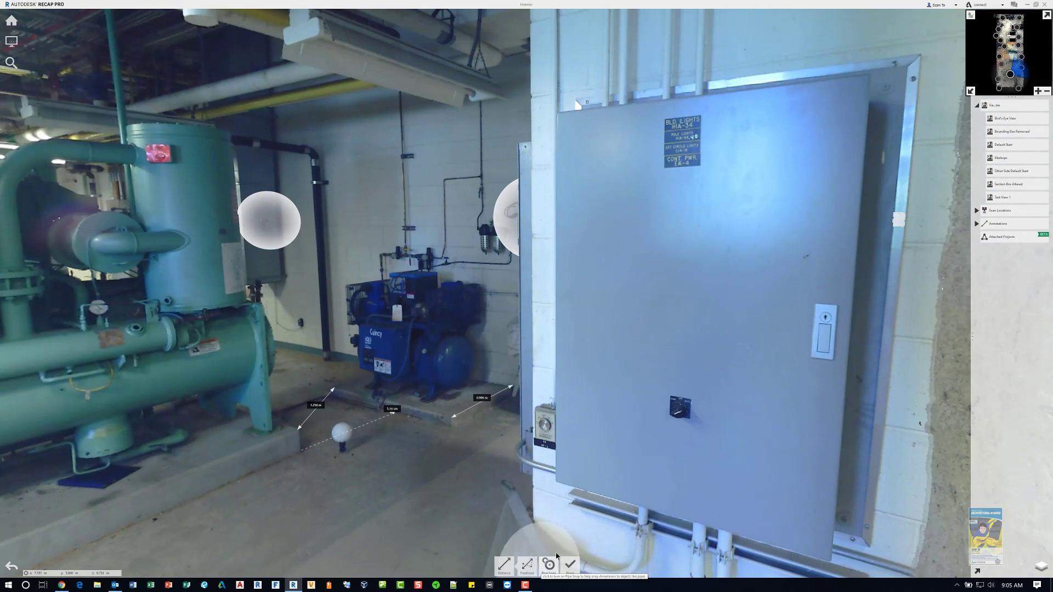
pyautogui.moveTo(565, 533); pyautogui.dragTo(740, 428)
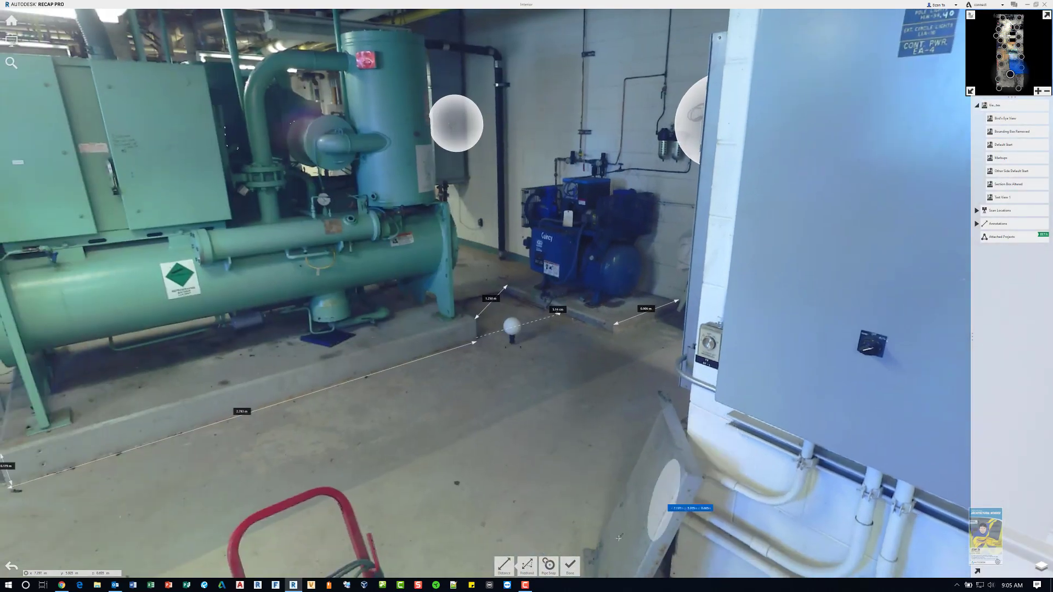
pyautogui.click(548, 565)
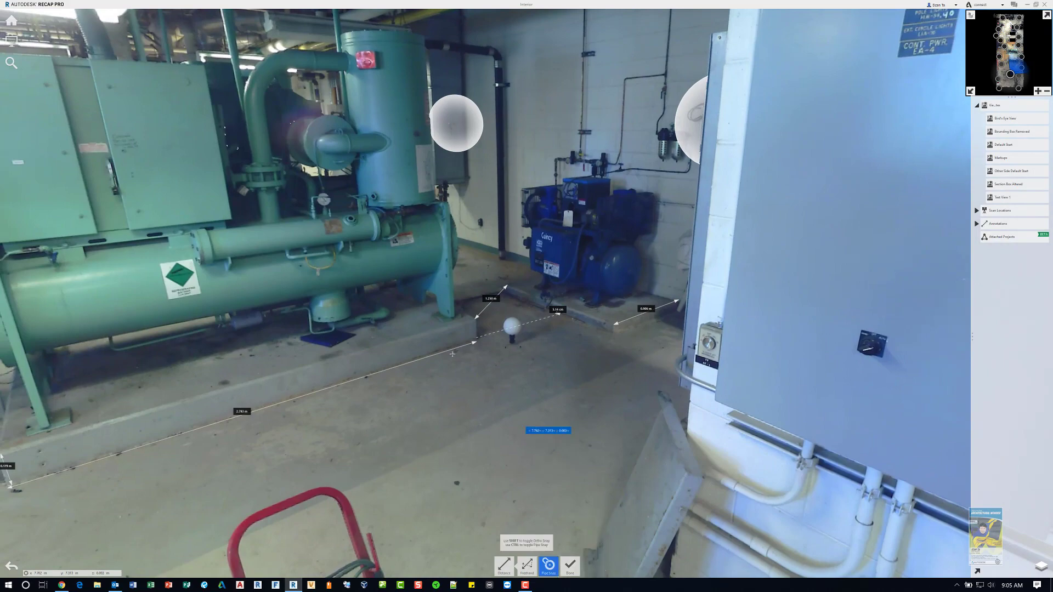
pyautogui.moveTo(453, 354); pyautogui.dragTo(643, 368)
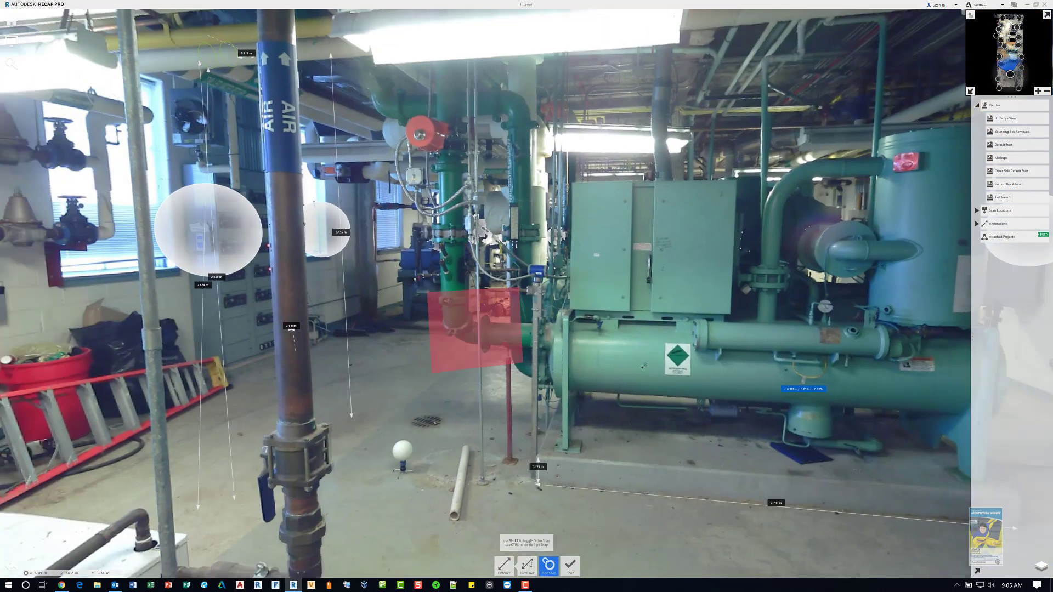
pyautogui.moveTo(576, 366); pyautogui.dragTo(737, 369)
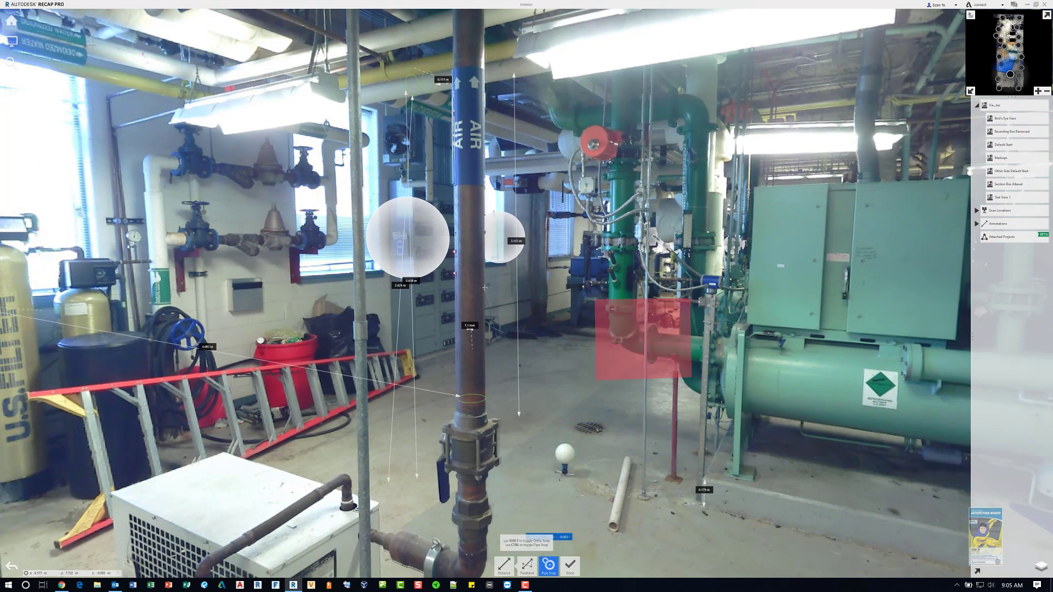
pyautogui.click(501, 93)
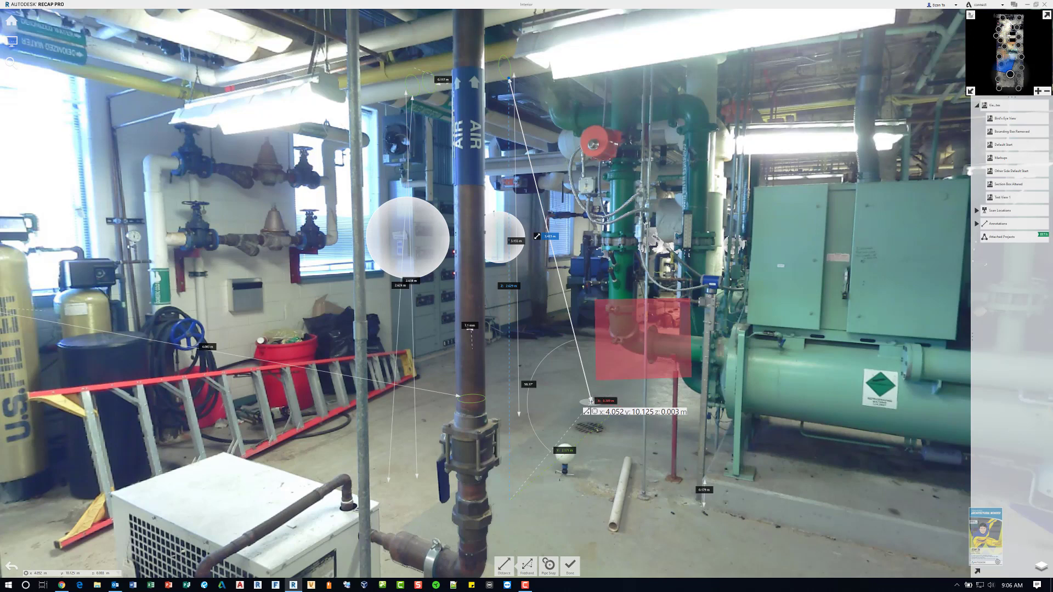
pyautogui.click(604, 509)
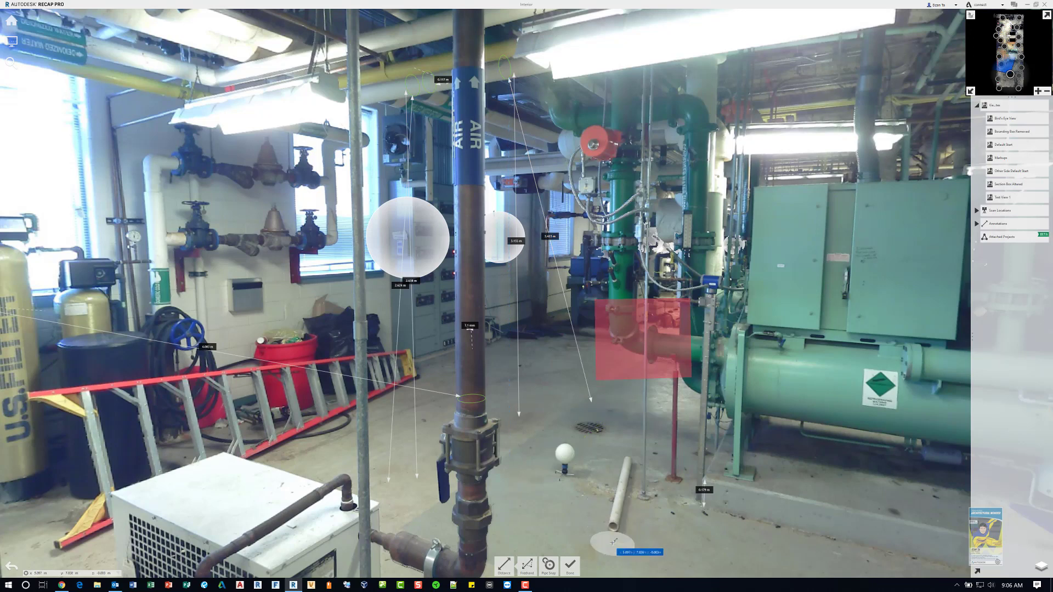
pyautogui.click(570, 565)
# - Check the note on the red pipe-connection markup and draw a rectangular markup over the floor drain
pyautogui.click(616, 352)
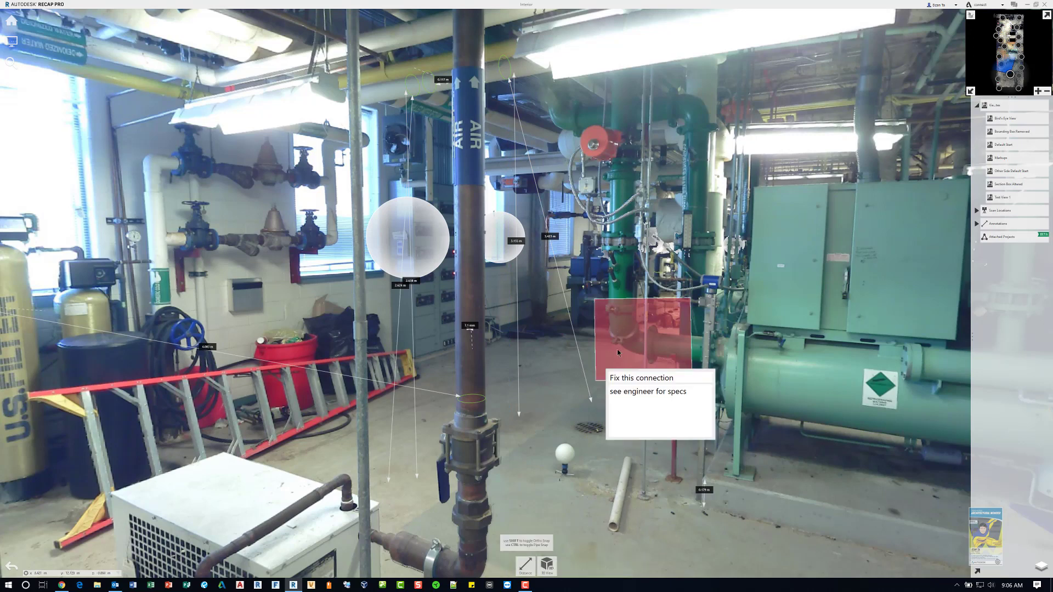
pyautogui.click(546, 454)
pyautogui.moveTo(525, 565)
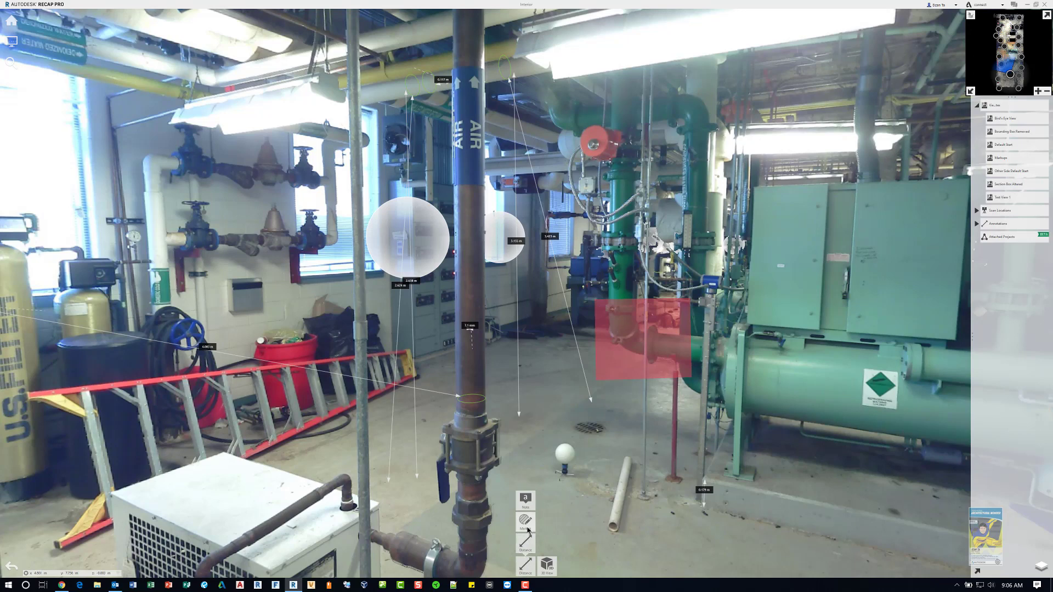
pyautogui.click(527, 529)
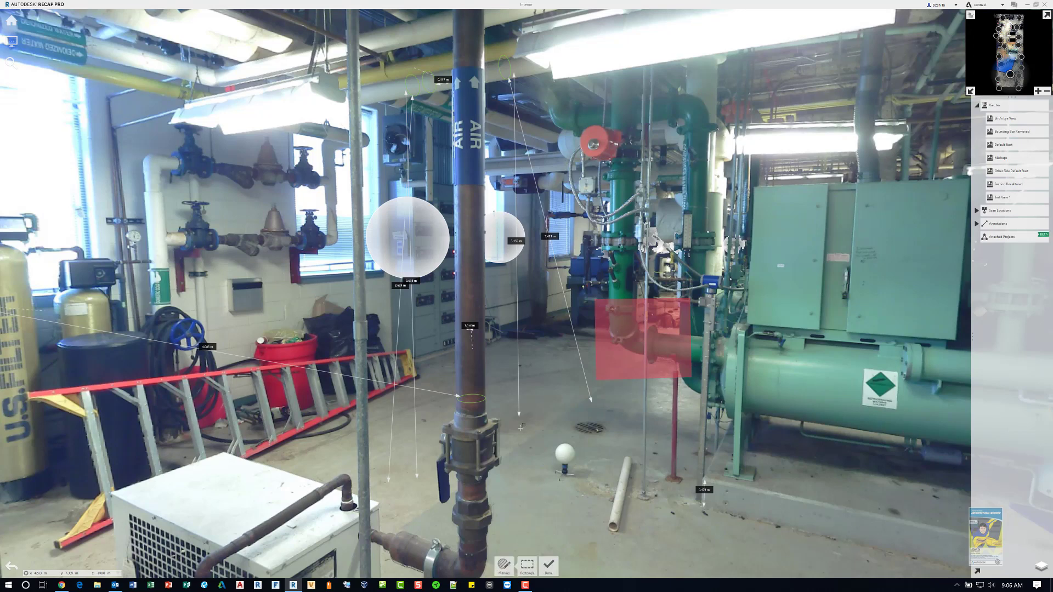
pyautogui.moveTo(532, 442)
pyautogui.mouseDown()
pyautogui.moveTo(552, 420)
pyautogui.moveTo(622, 412)
pyautogui.moveTo(644, 394)
pyautogui.moveTo(633, 401)
pyautogui.mouseUp()
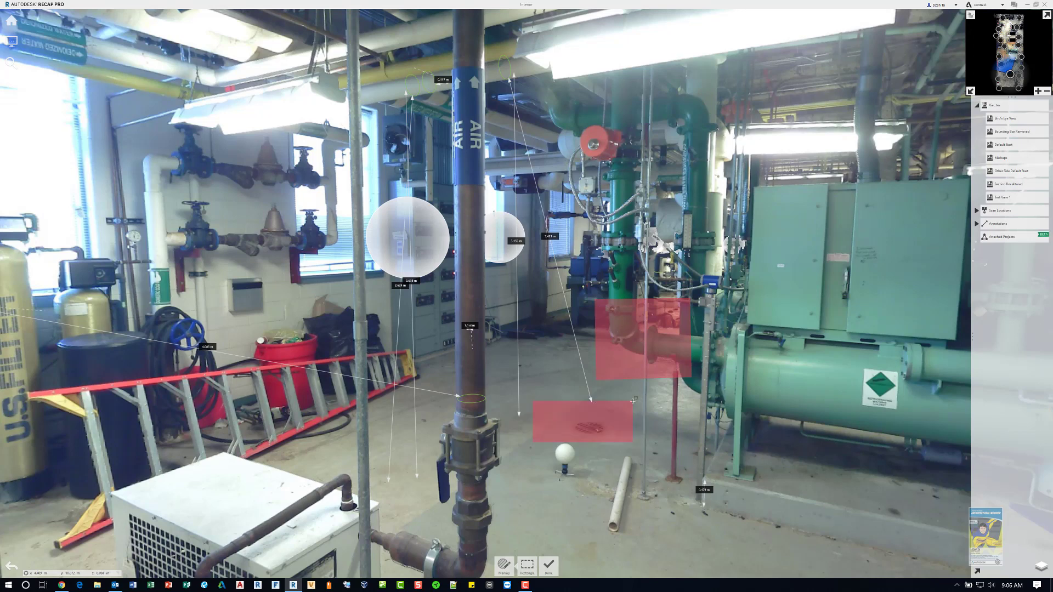
# - Add details to the floor drain markup with the title "Floor Drain Adjustment" and the text "FD to be removed and relocated"
pyautogui.click(601, 424)
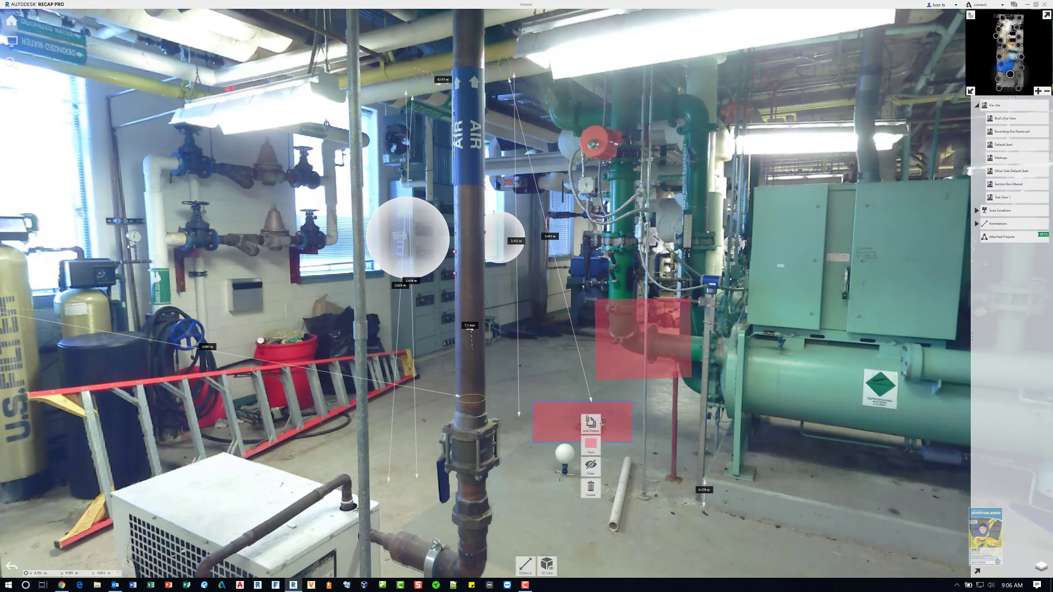
pyautogui.click(594, 426)
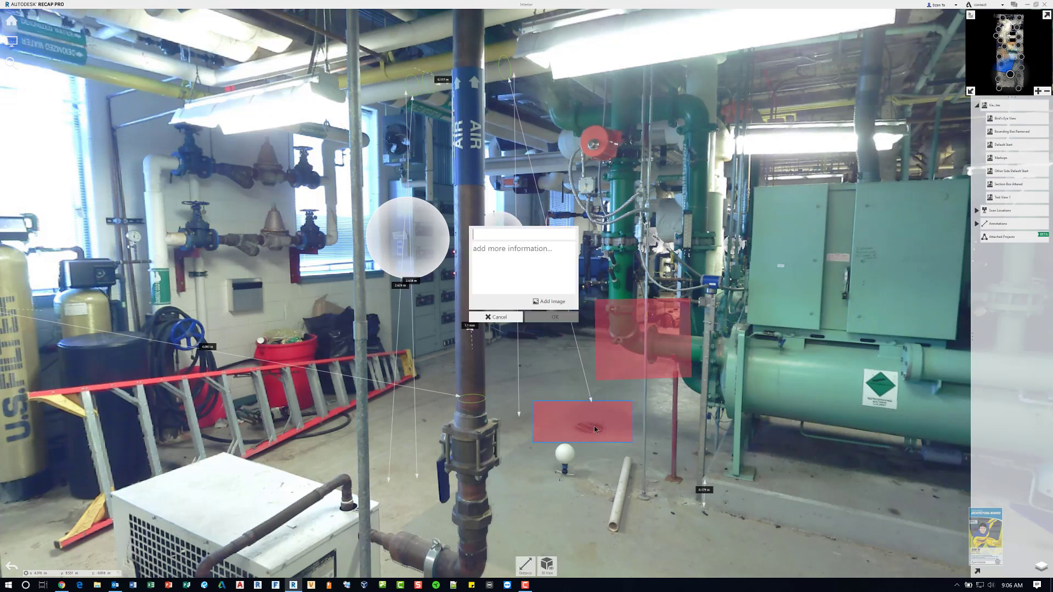
pyautogui.click(509, 248)
pyautogui.click(509, 235)
pyautogui.write('Fl')
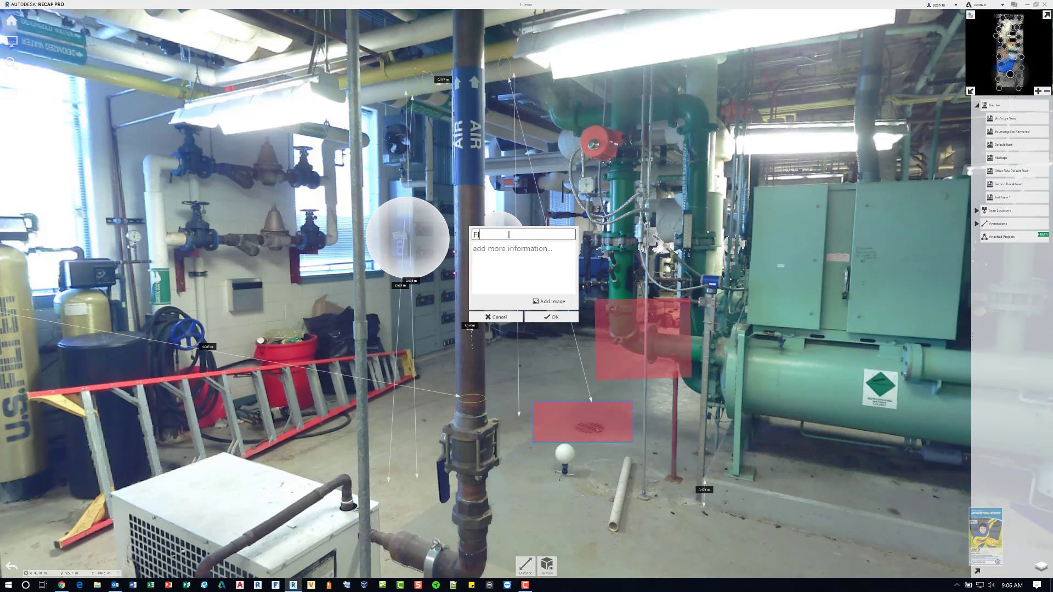
pyautogui.write('oor Drain Adjustment')
pyautogui.click(502, 252)
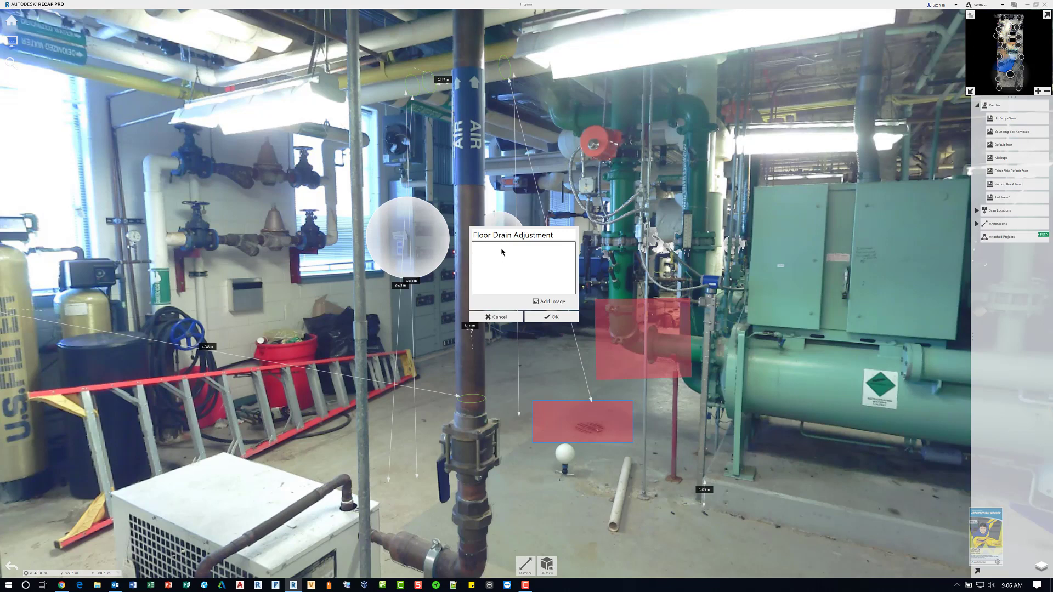
pyautogui.write('FD to be removed and relocated')
pyautogui.click(531, 321)
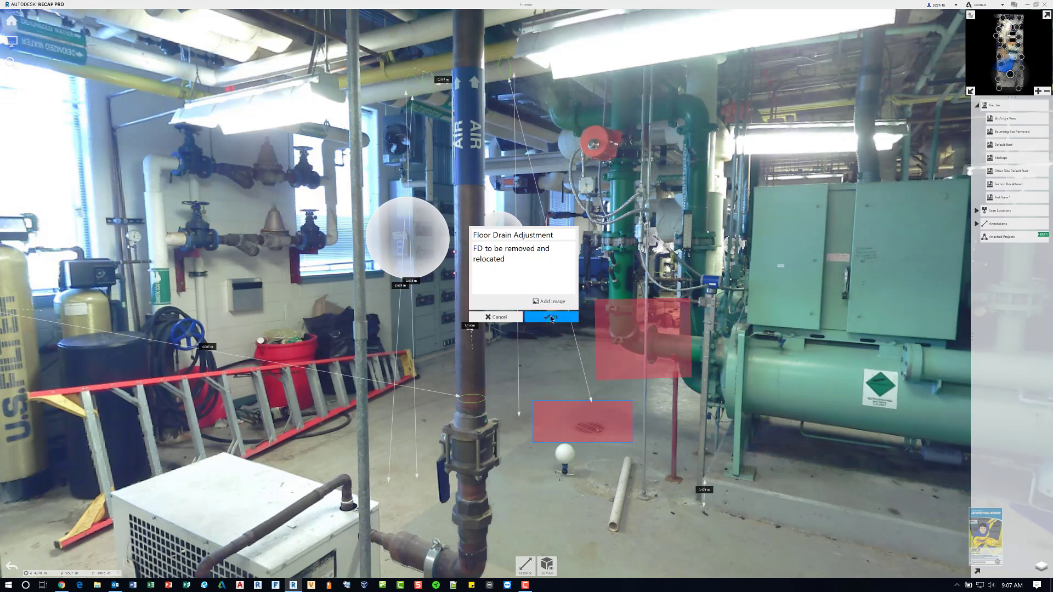
pyautogui.click(551, 318)
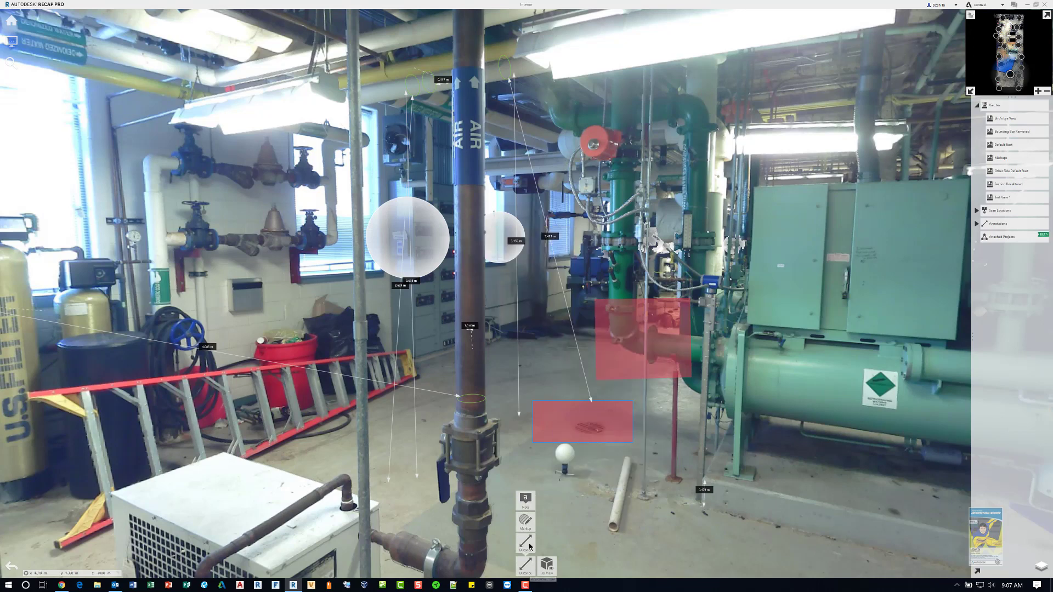
# - Change the floor drain markup's color to green
pyautogui.moveTo(564, 423)
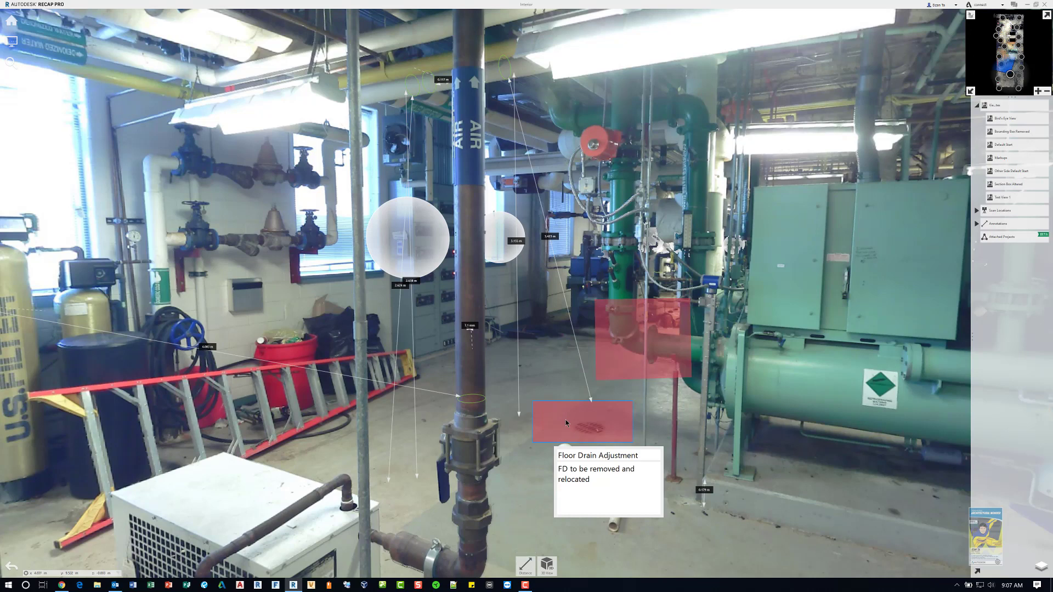
pyautogui.click(558, 429)
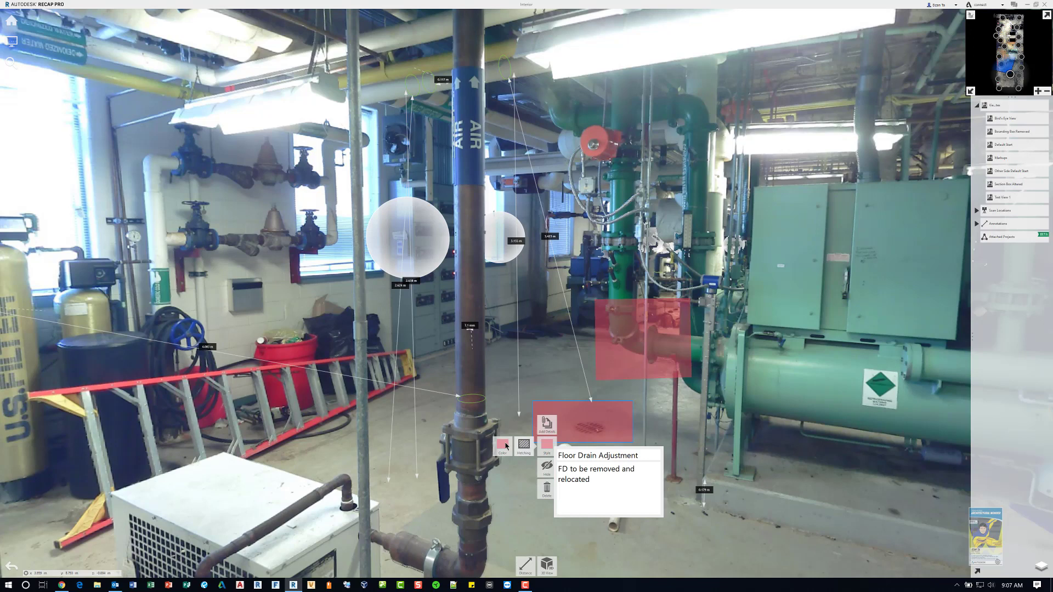
pyautogui.moveTo(503, 445)
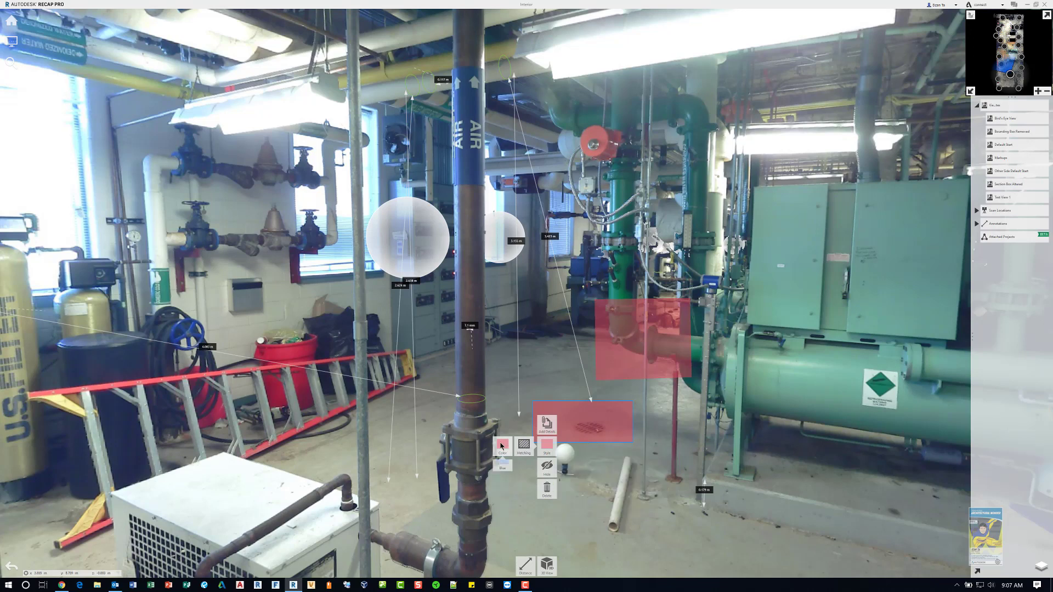
pyautogui.click(502, 491)
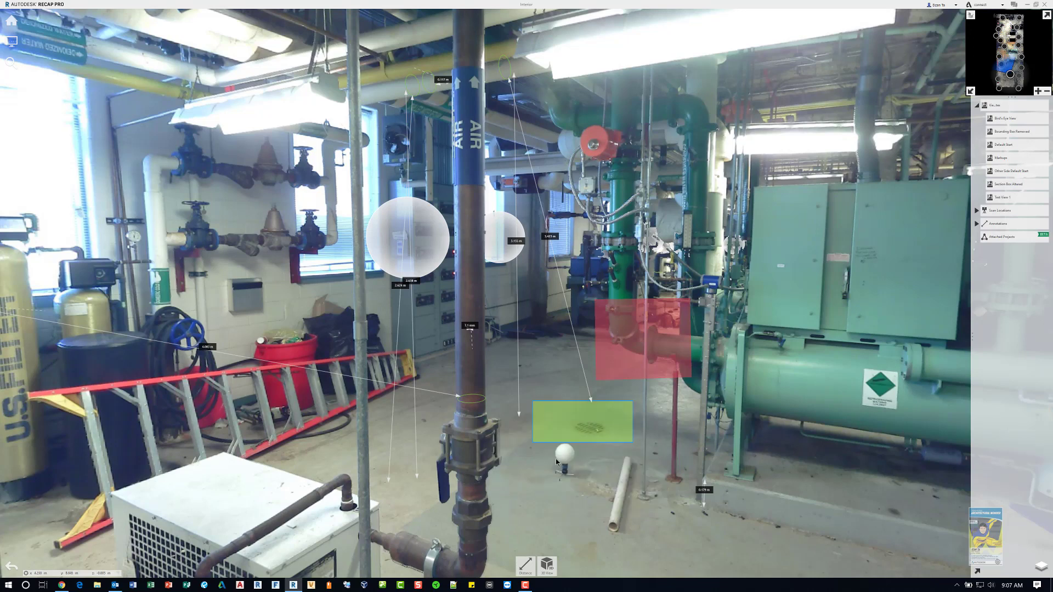
pyautogui.click(559, 434)
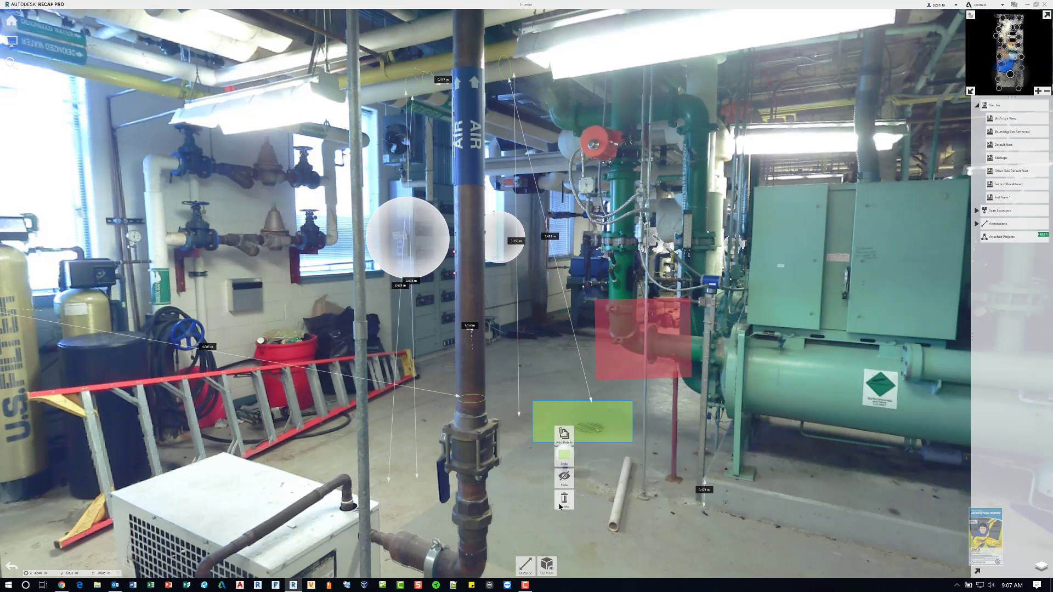
# - Leave RealView for the 3D view and bring the whole mechanical room point cloud into sight
pyautogui.click(549, 566)
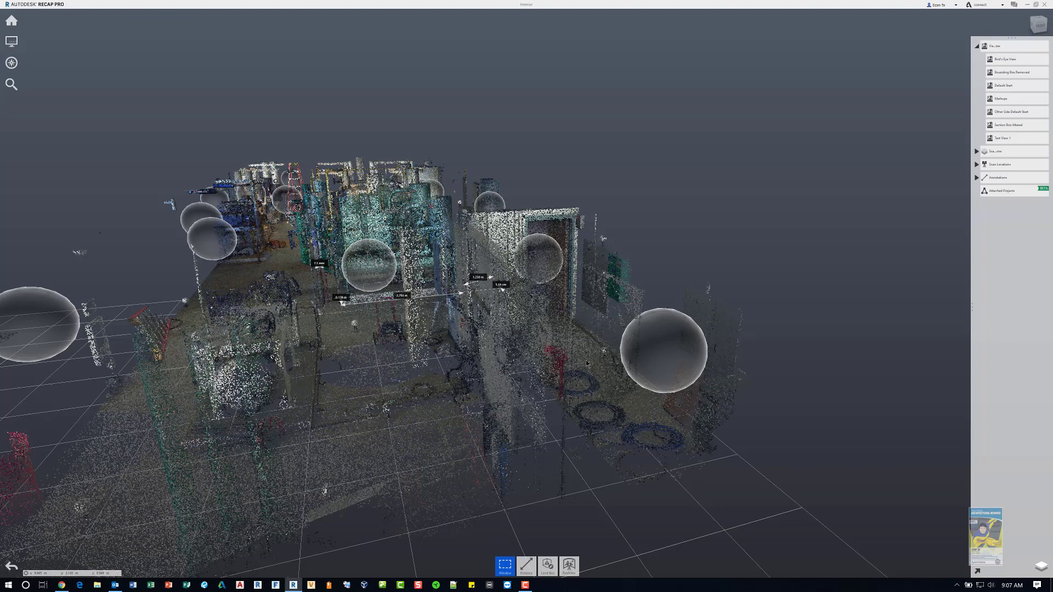
pyautogui.scroll(-3, 714, 391)
pyautogui.moveTo(713, 390); pyautogui.dragTo(889, 397, button='middle')
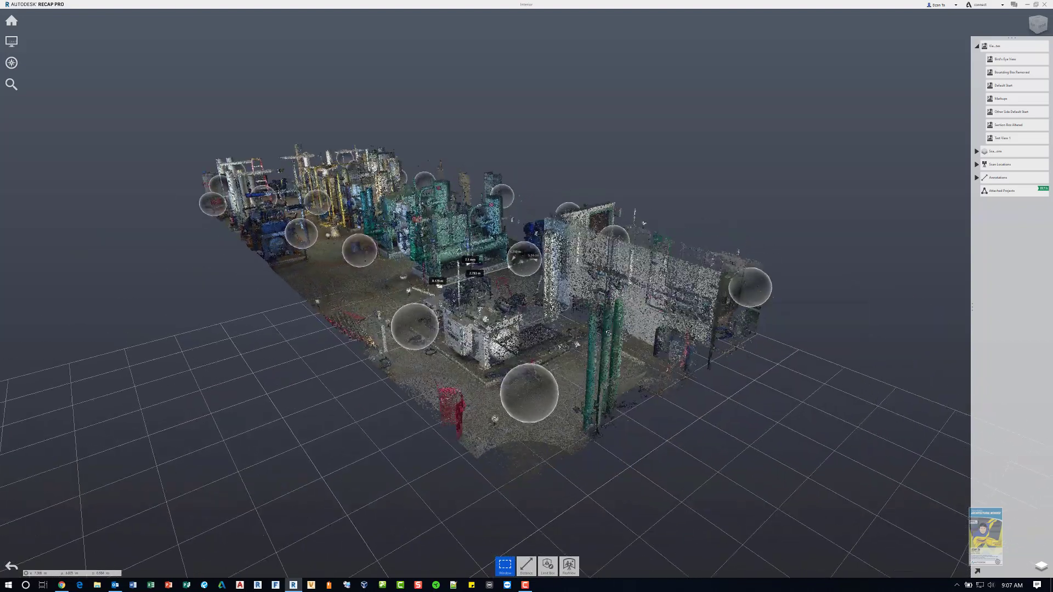